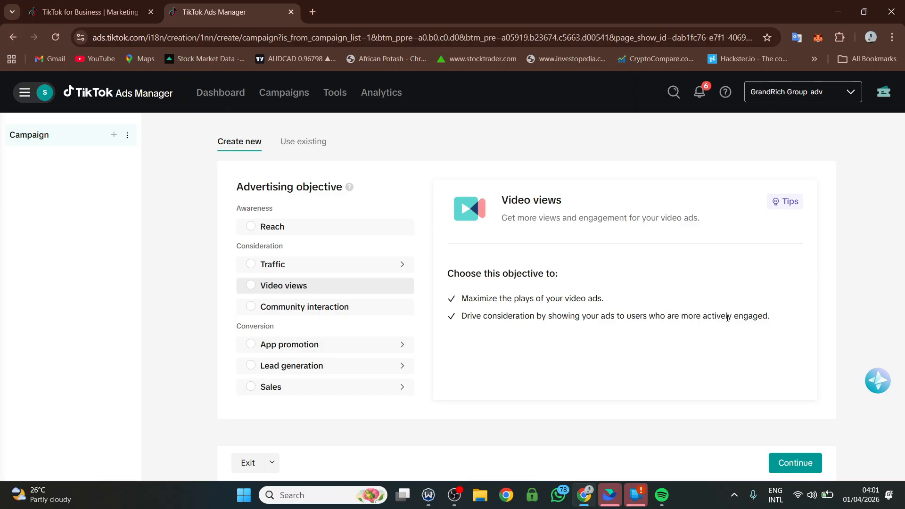
# Step: Choose Video views as the campaign's advertising objective
pyautogui.click(259, 286)
pyautogui.scroll(-3, 301, 273)
pyautogui.scroll(4, 337, 252)
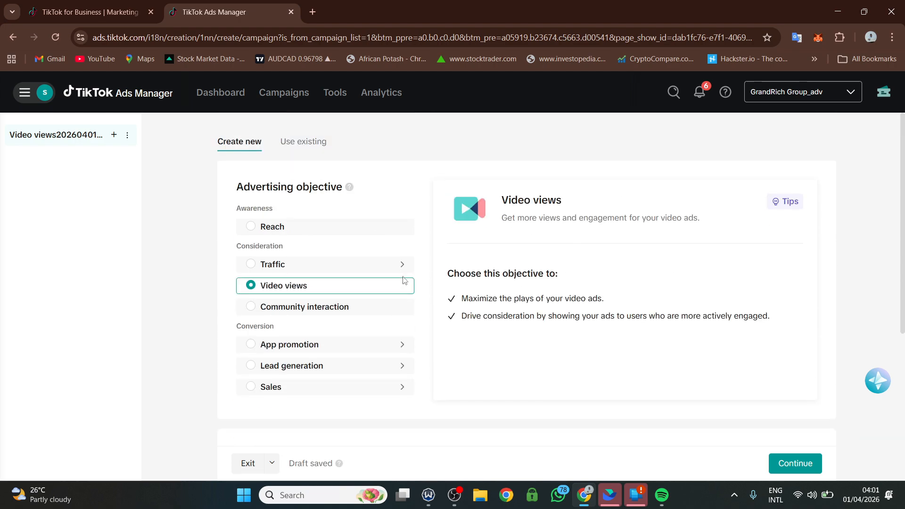
pyautogui.scroll(-5, 404, 294)
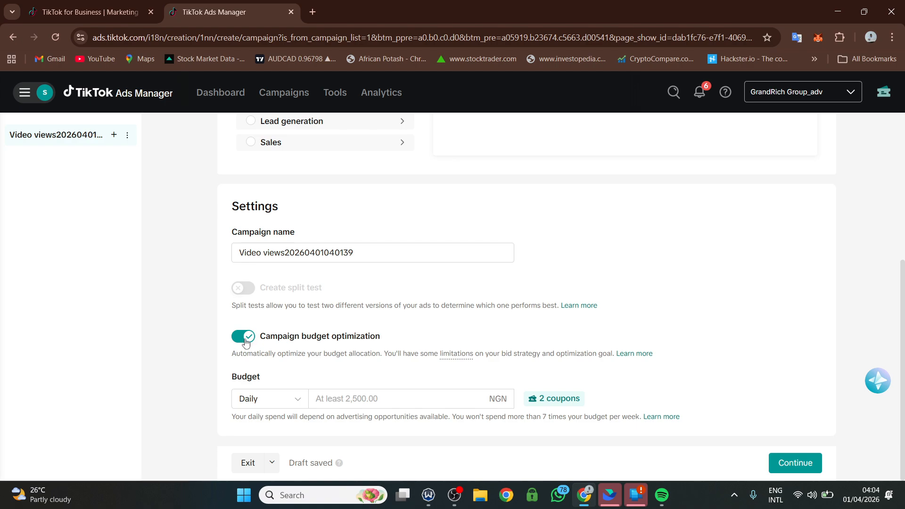
# Step: Set the daily campaign budget to 5000 NGN and continue to the ad group setup
pyautogui.click(368, 404)
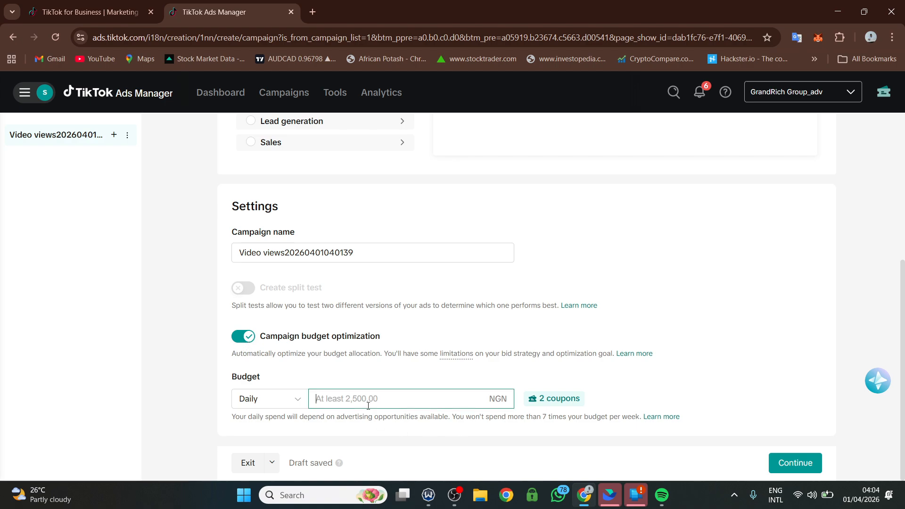
pyautogui.write('5000')
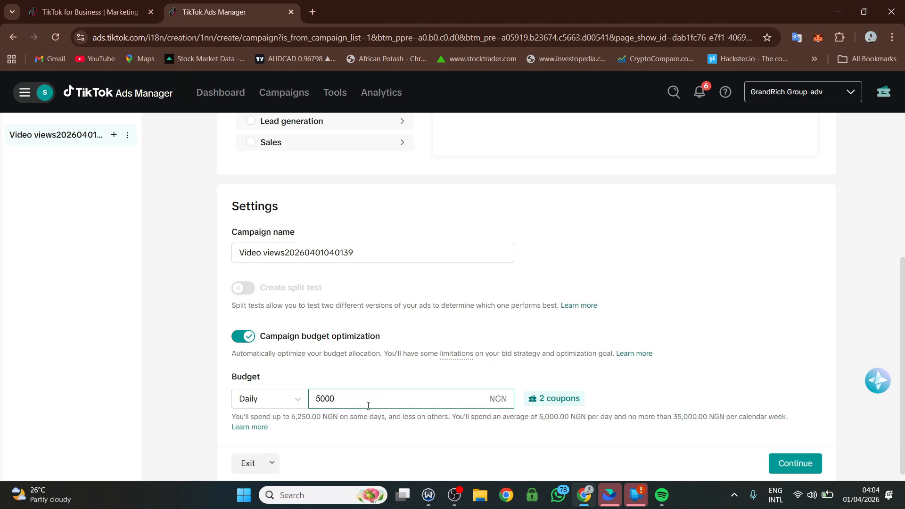
pyautogui.click(792, 460)
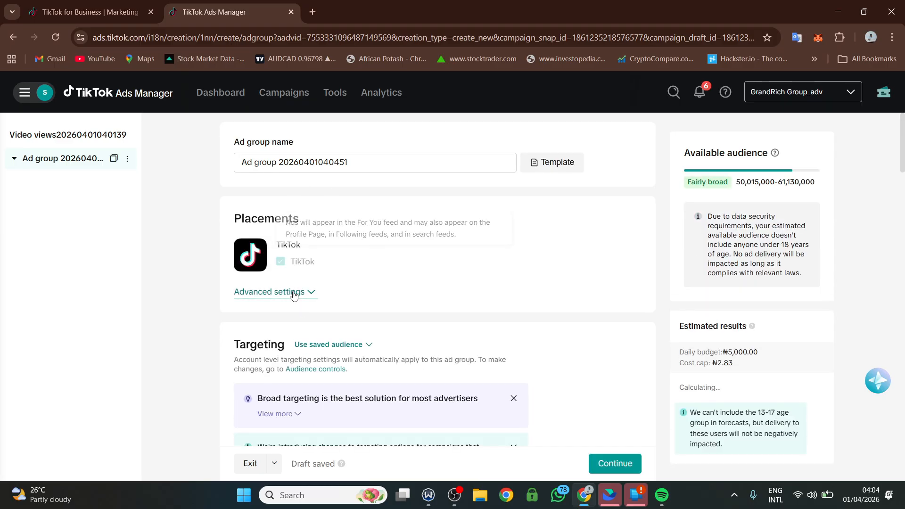
# Step: Examine the advanced placement settings for user comments, video download and video sharing, and collapse them again
pyautogui.click(294, 293)
pyautogui.scroll(-3, 288, 287)
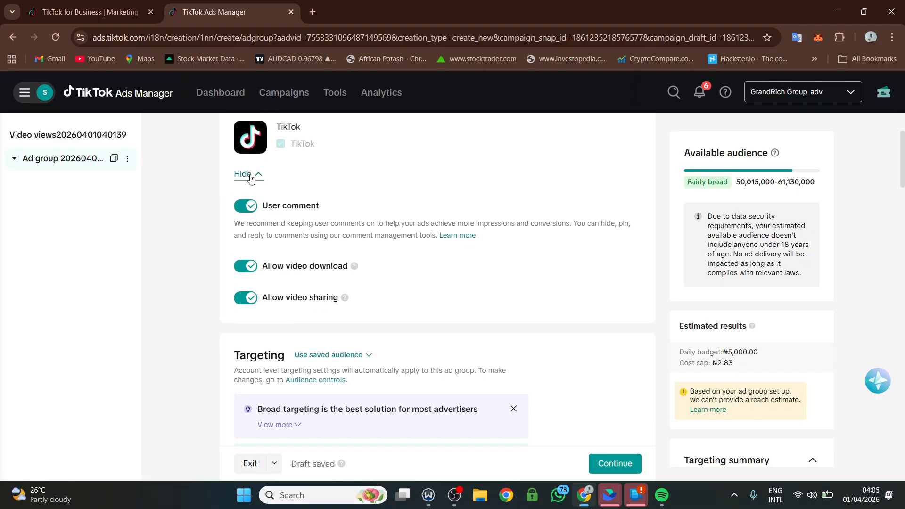
pyautogui.click(250, 174)
# Step: Try Female and Male as the ad group's target gender and restore the selection to All
pyautogui.scroll(-4, 302, 277)
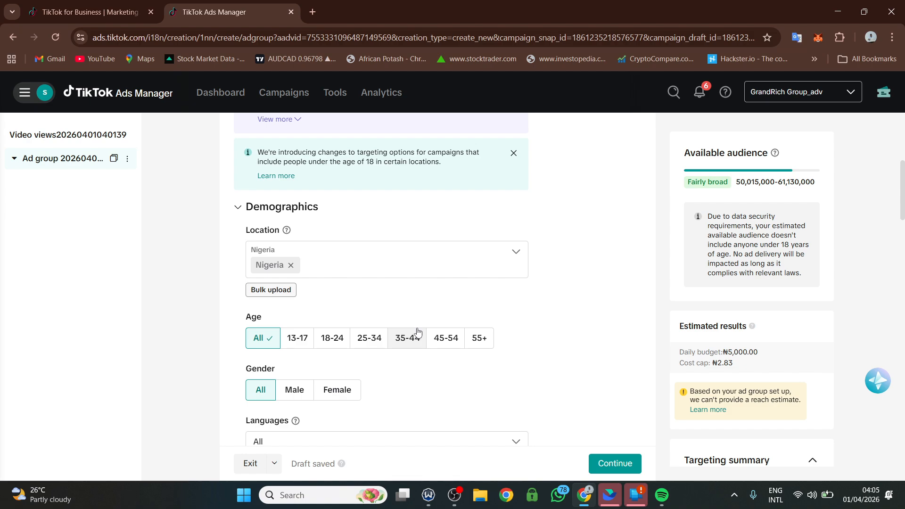
pyautogui.click(335, 391)
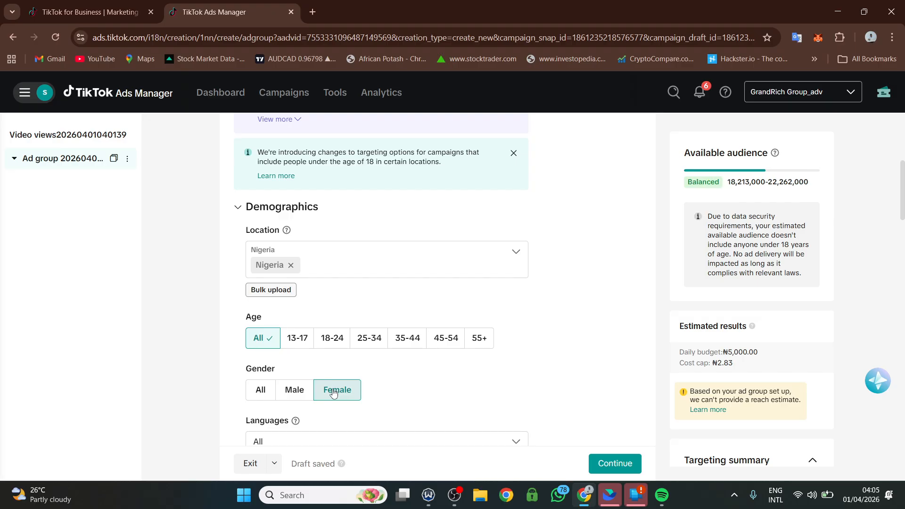
pyautogui.click(291, 391)
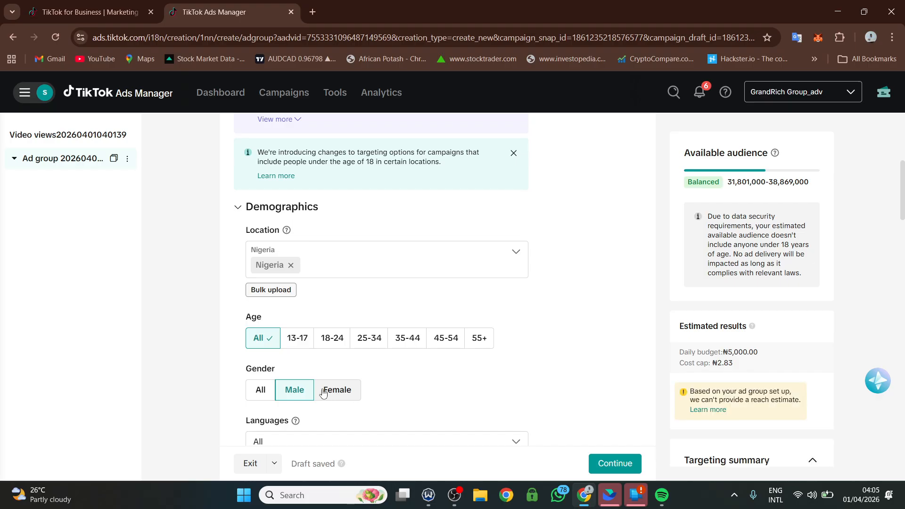
pyautogui.click(255, 390)
# Step: Set English as the target language in the ad group's demographics
pyautogui.scroll(-4, 300, 267)
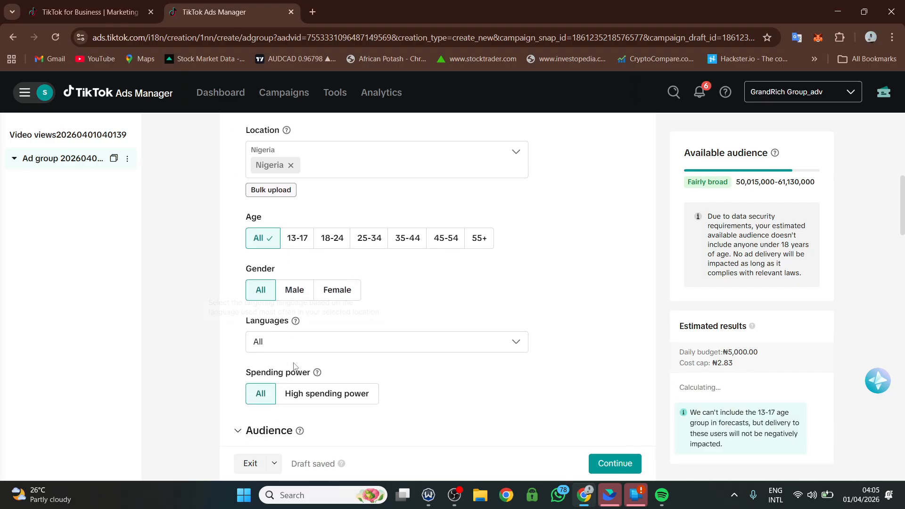
pyautogui.click(301, 267)
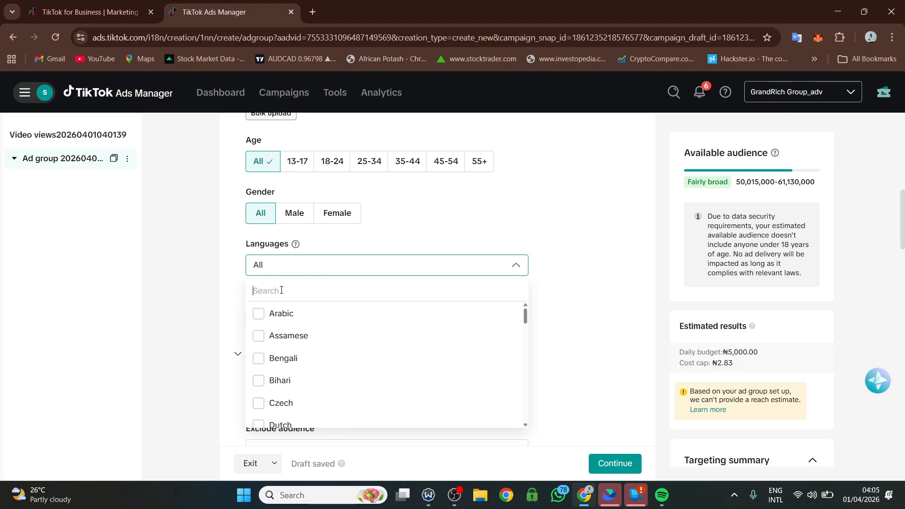
pyautogui.write('eng')
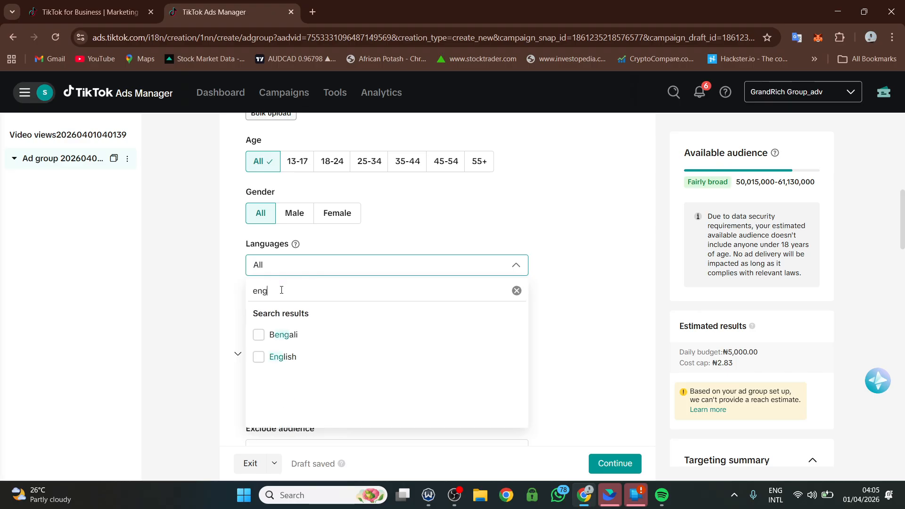
pyautogui.click(259, 357)
pyautogui.click(405, 246)
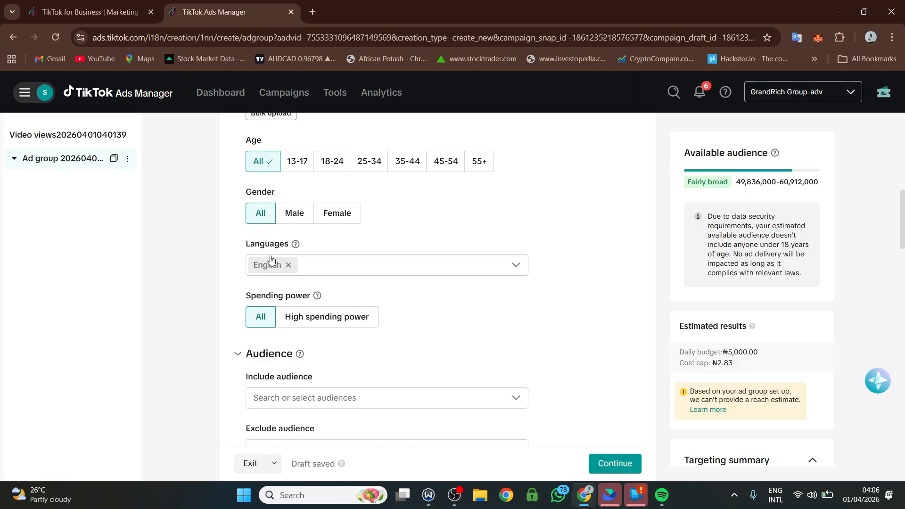
# Step: Try limiting the device targeting to iOS or Android and restore the operating system to All
pyautogui.scroll(-2, 320, 351)
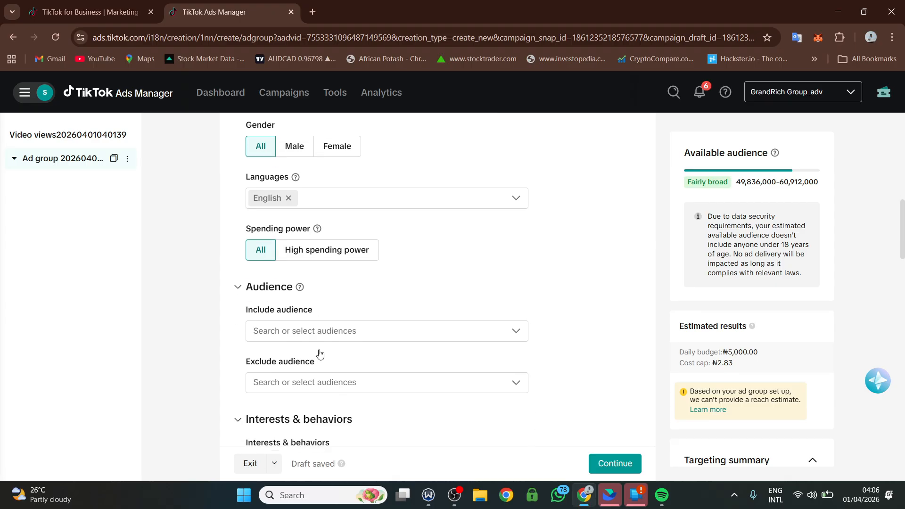
pyautogui.scroll(-1, 291, 278)
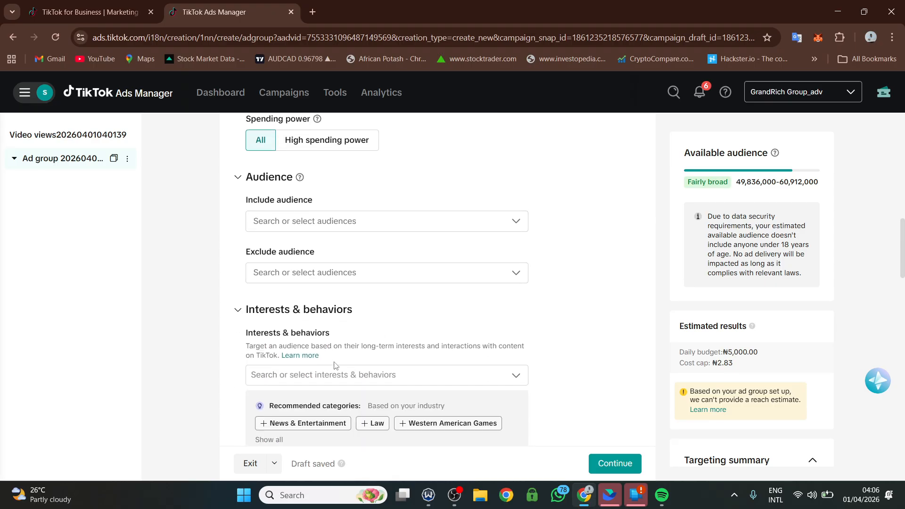
pyautogui.scroll(-3, 334, 365)
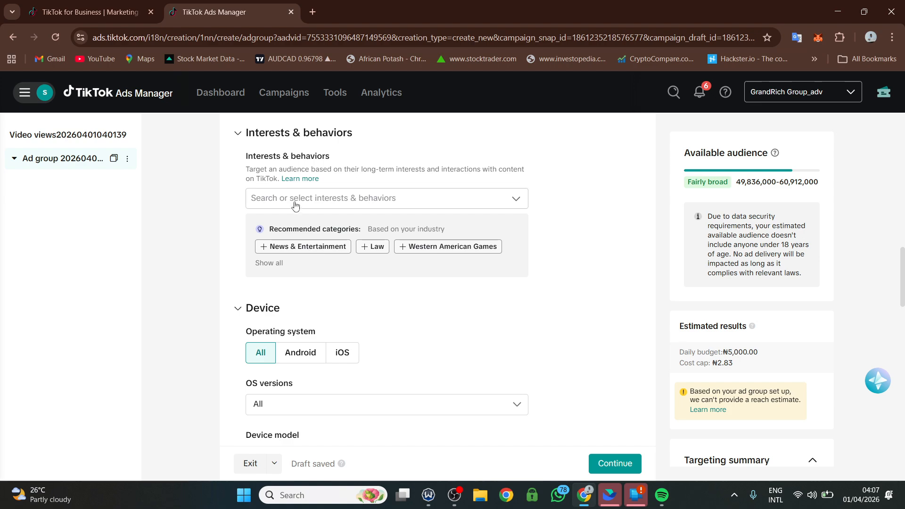
pyautogui.scroll(-3, 342, 298)
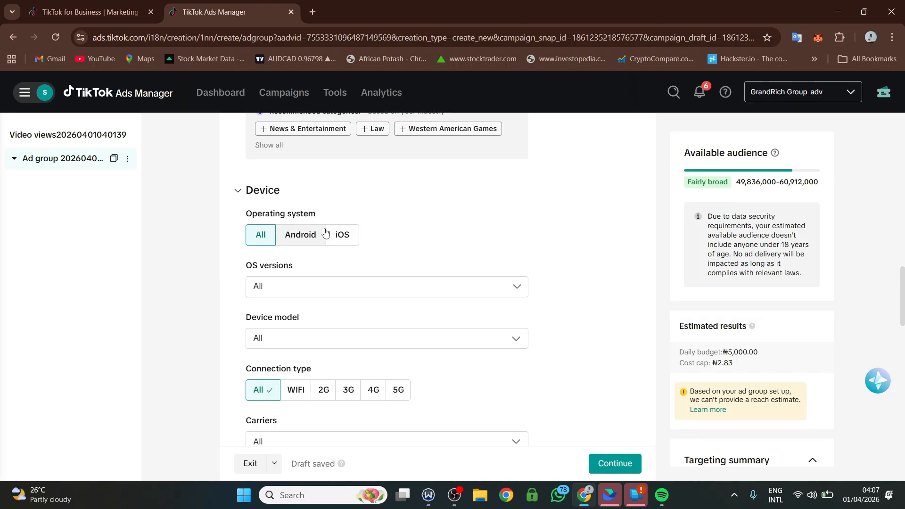
pyautogui.scroll(-3, 343, 299)
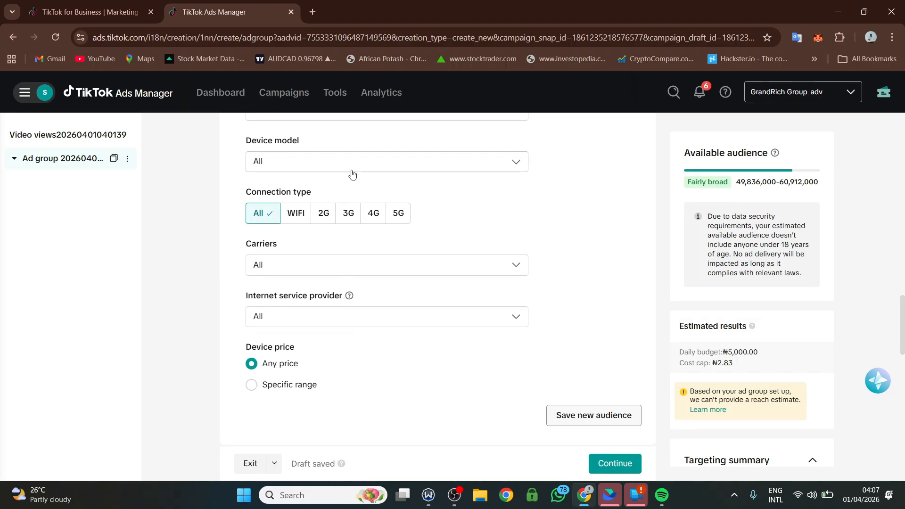
pyautogui.scroll(2, 352, 183)
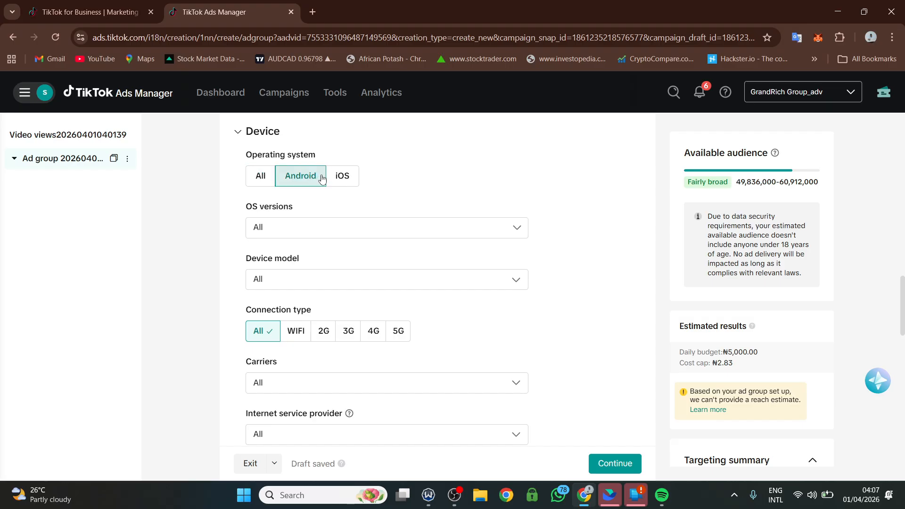
pyautogui.click(342, 176)
pyautogui.click(301, 181)
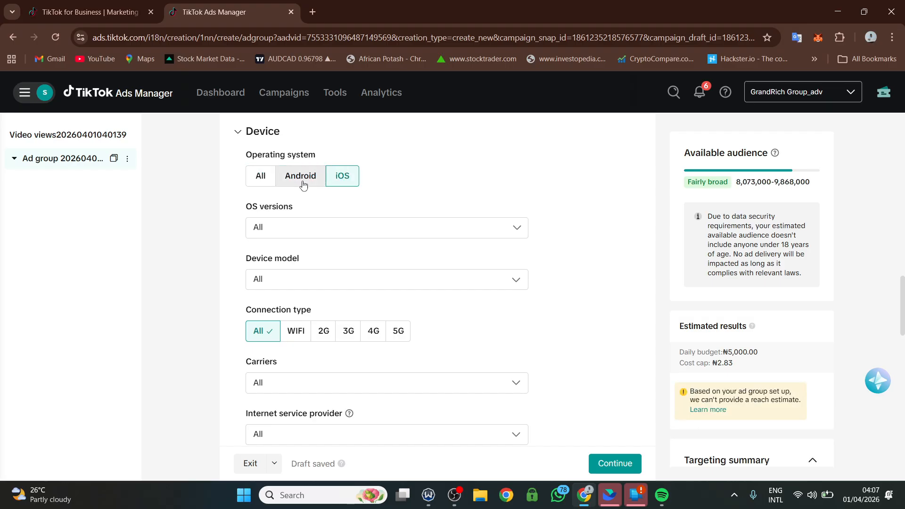
pyautogui.click(249, 181)
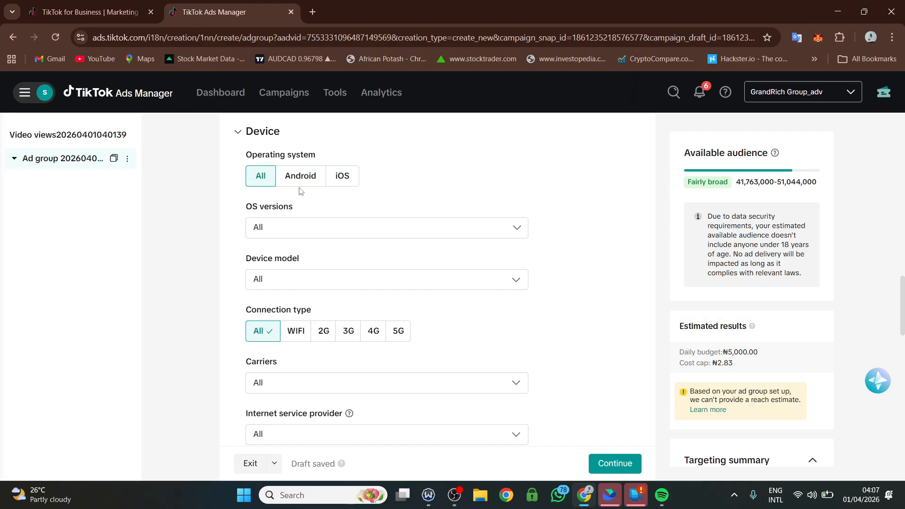
# Step: Try restricting OS versions to Android 16.0 and above, browse the device models, and reset the operating system to All
pyautogui.click(325, 232)
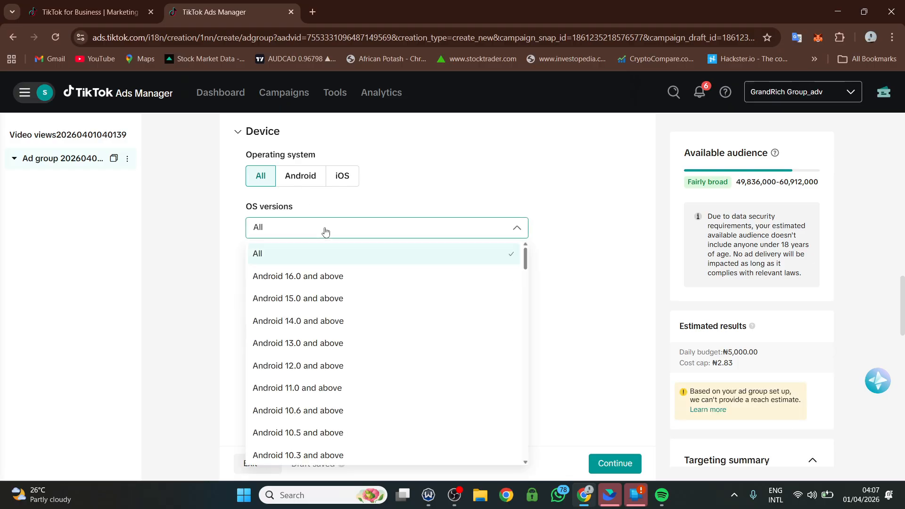
pyautogui.click(312, 279)
pyautogui.click(294, 283)
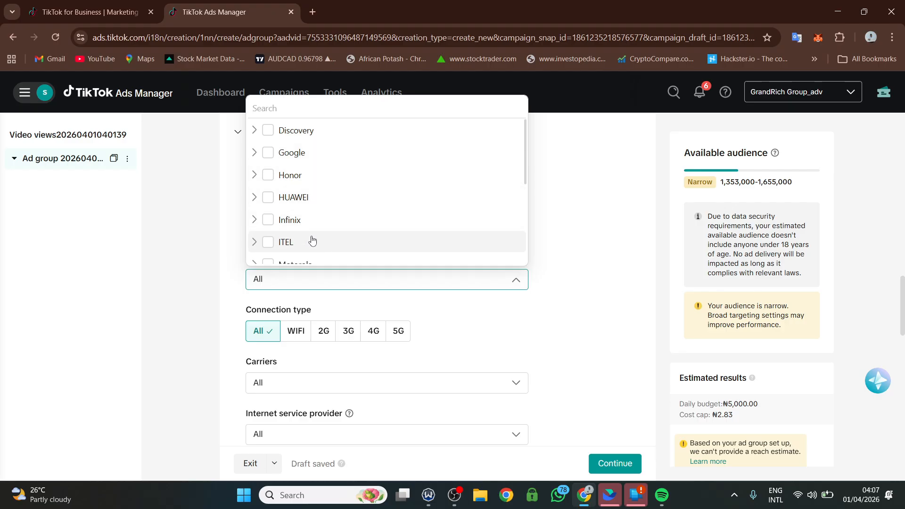
pyautogui.scroll(-3, 312, 221)
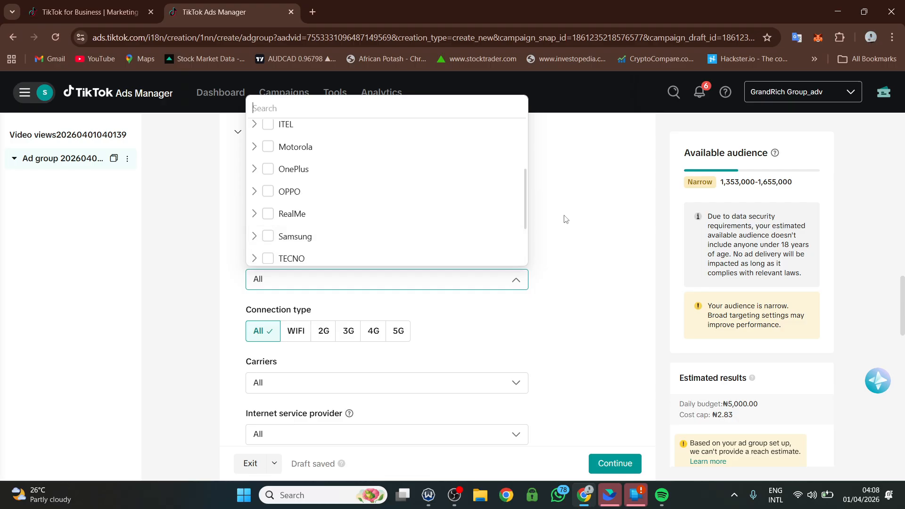
pyautogui.click(579, 237)
pyautogui.click(262, 178)
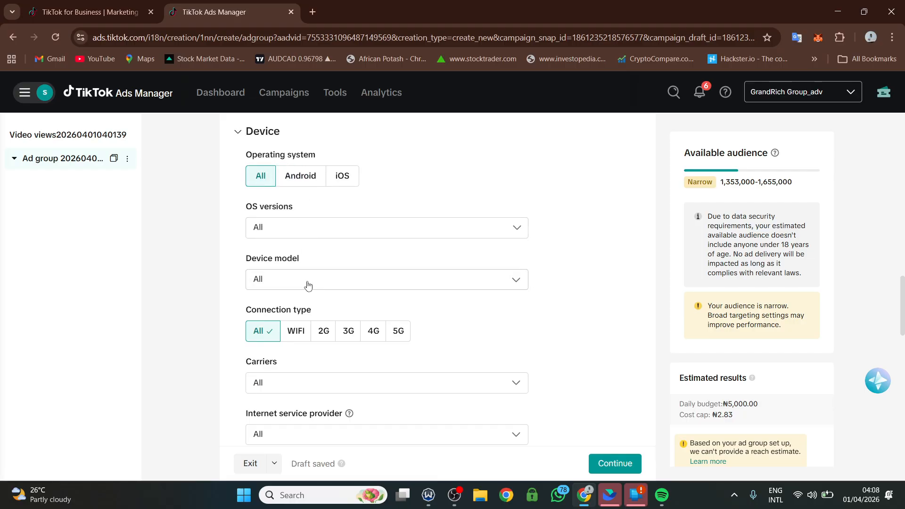
# Step: Schedule the ad group to run continuously from its start time
pyautogui.scroll(-6, 307, 290)
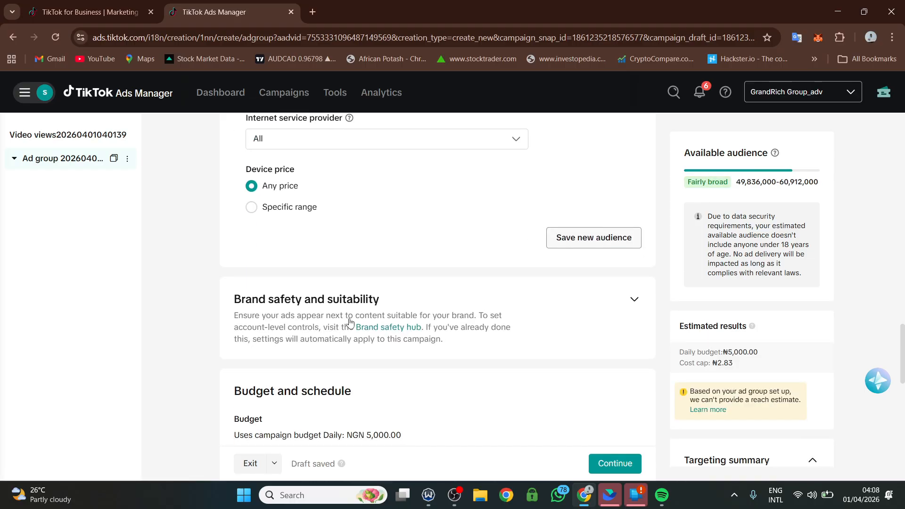
pyautogui.scroll(-2, 349, 322)
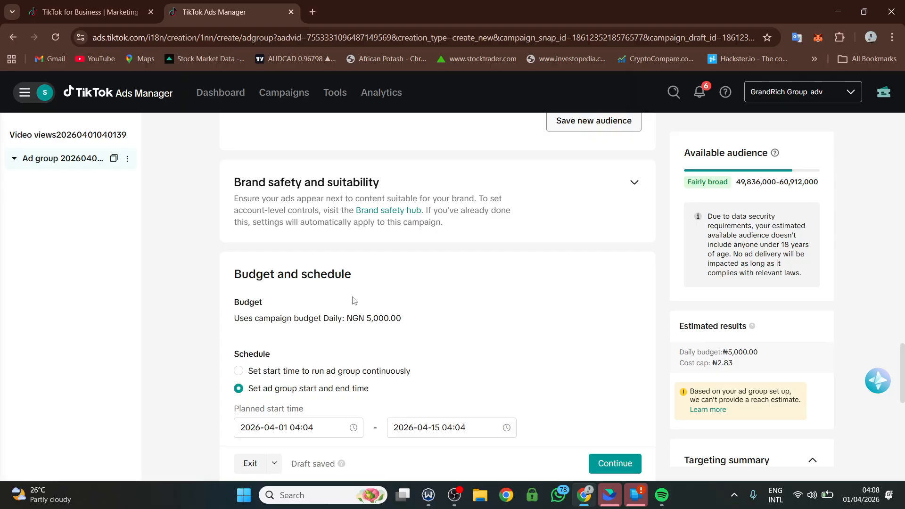
pyautogui.scroll(-1, 354, 300)
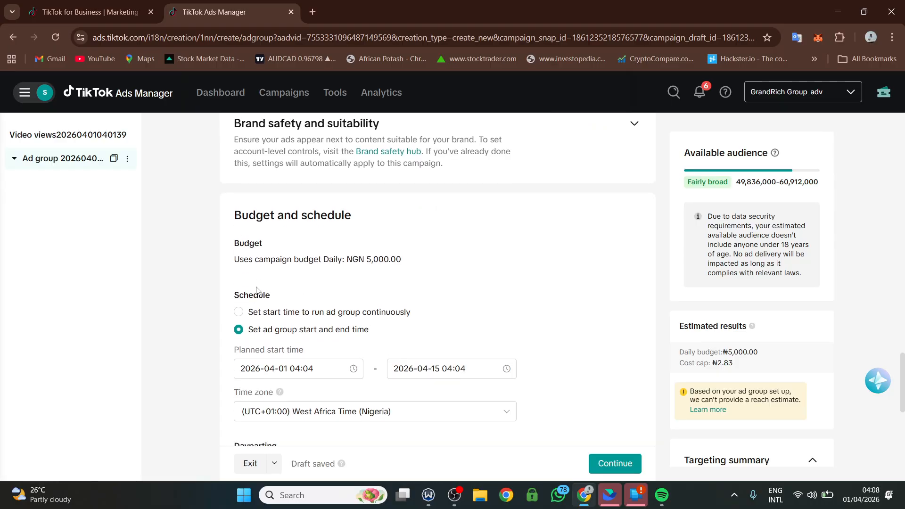
pyautogui.click(238, 313)
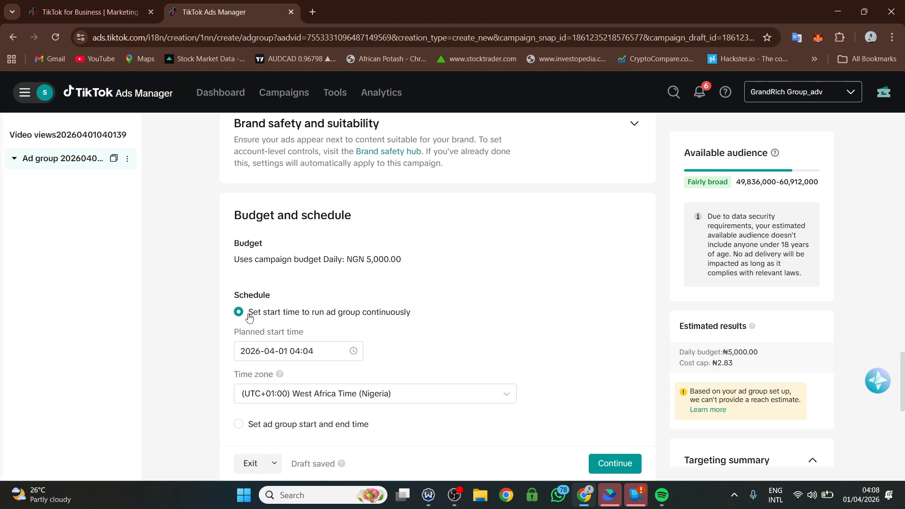
pyautogui.scroll(-2, 253, 317)
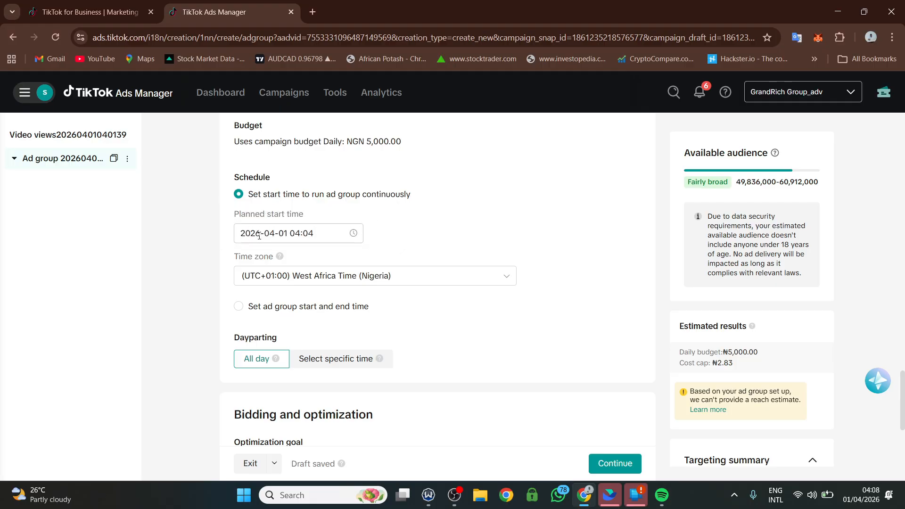
pyautogui.click(272, 234)
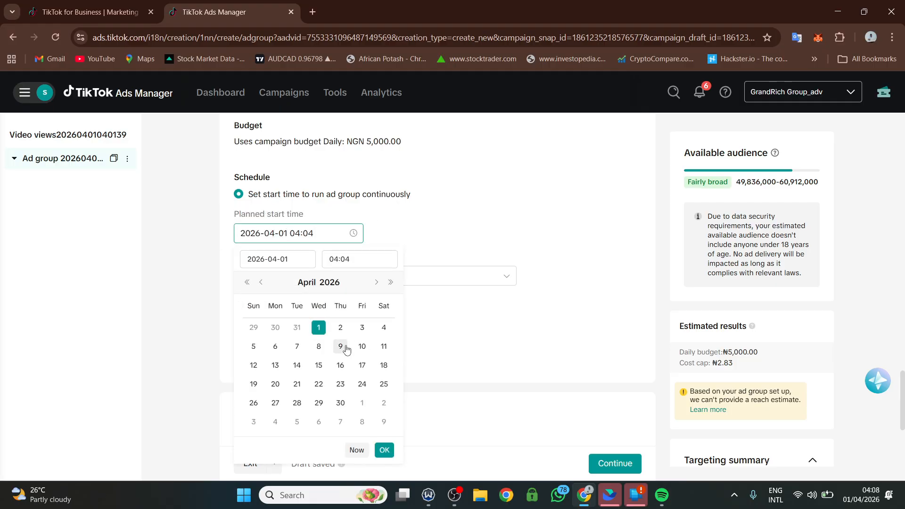
pyautogui.click(340, 328)
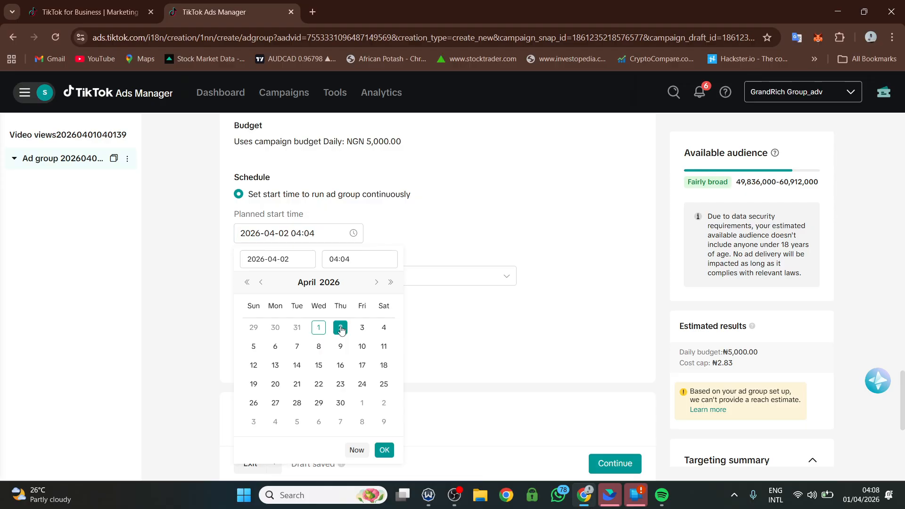
pyautogui.click(360, 260)
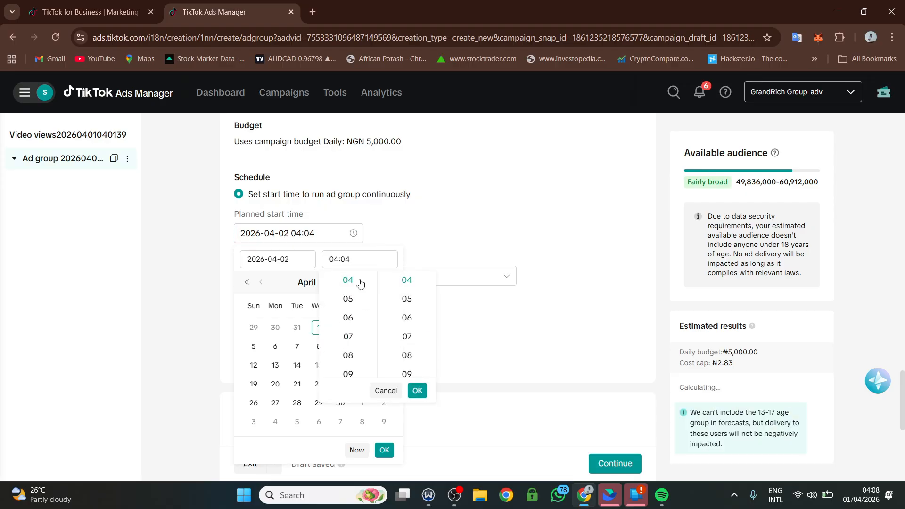
pyautogui.scroll(2, 406, 297)
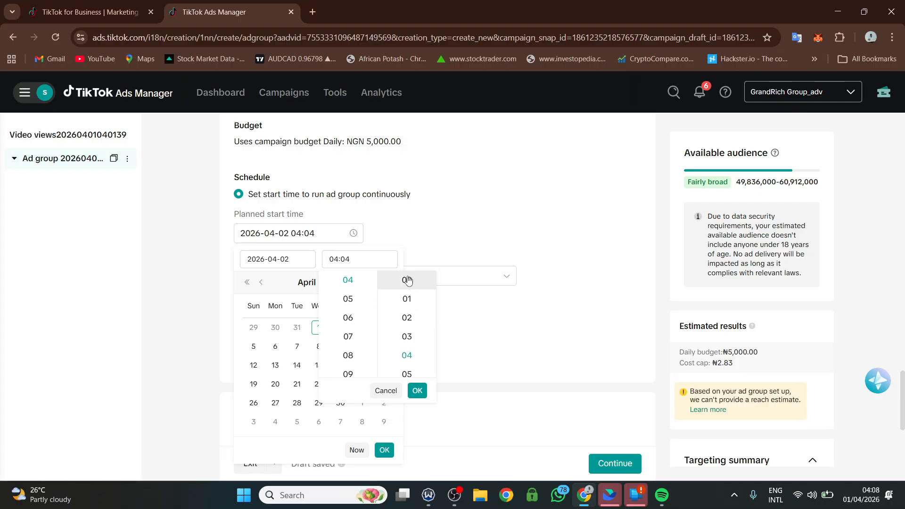
pyautogui.click(407, 280)
pyautogui.click(417, 390)
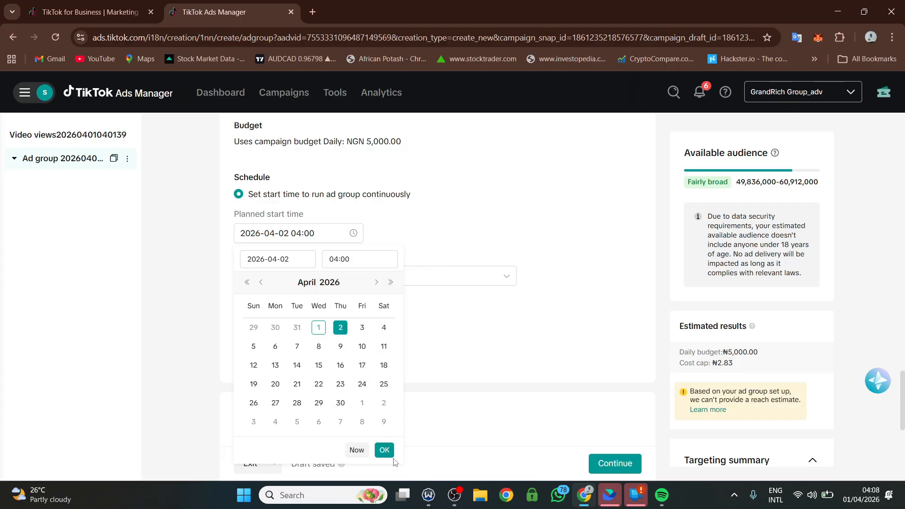
pyautogui.click(383, 450)
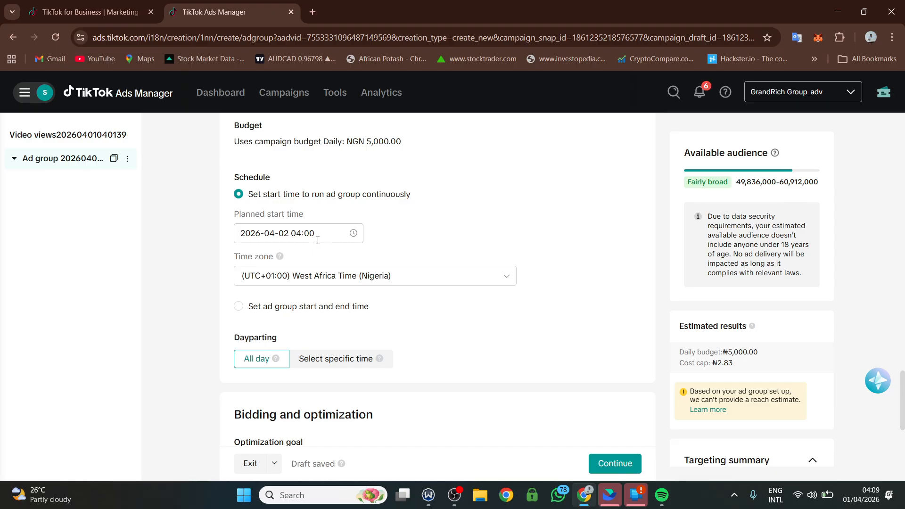
# Step: Set the ad group's optimization goal to 15-second views (Focused view)
pyautogui.scroll(-1, 319, 293)
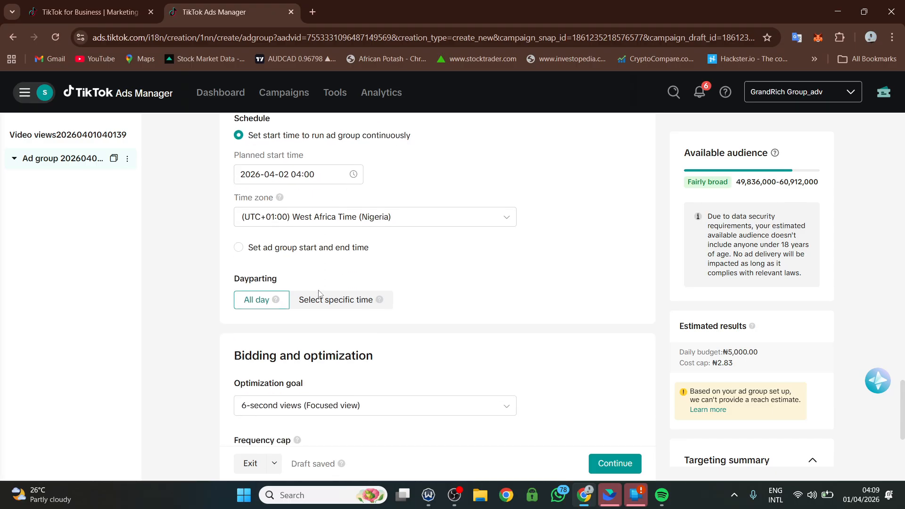
pyautogui.scroll(1, 316, 276)
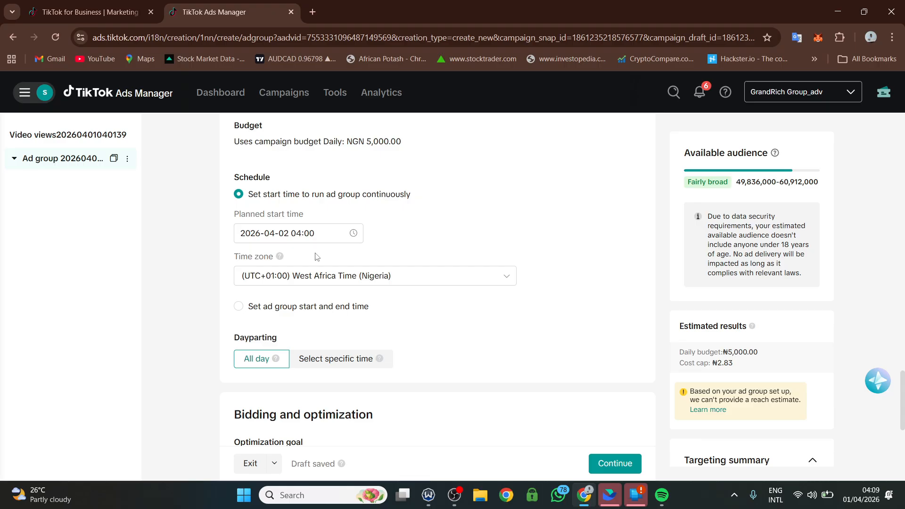
pyautogui.scroll(-3, 315, 256)
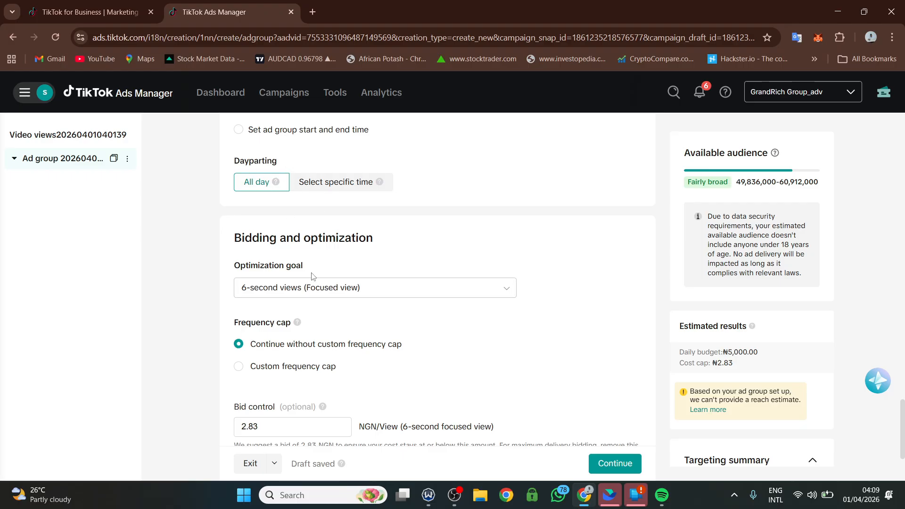
pyautogui.scroll(-1, 312, 274)
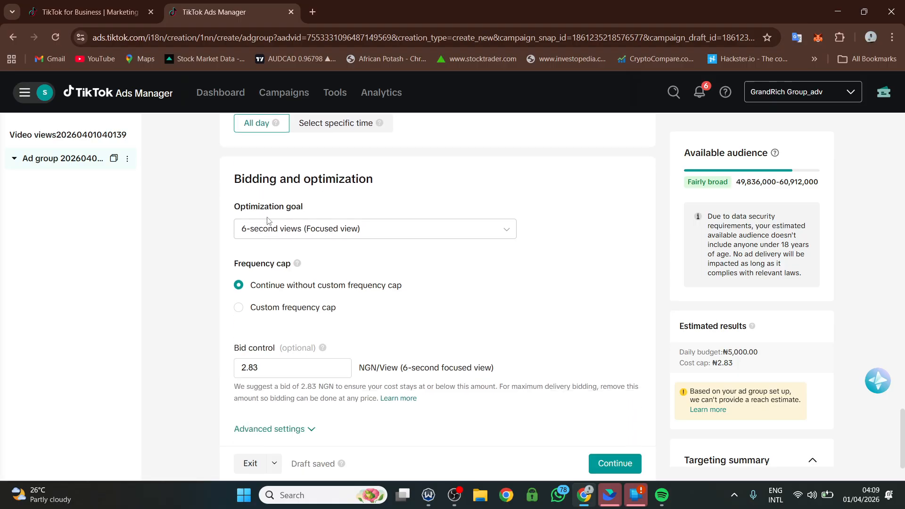
pyautogui.click(346, 229)
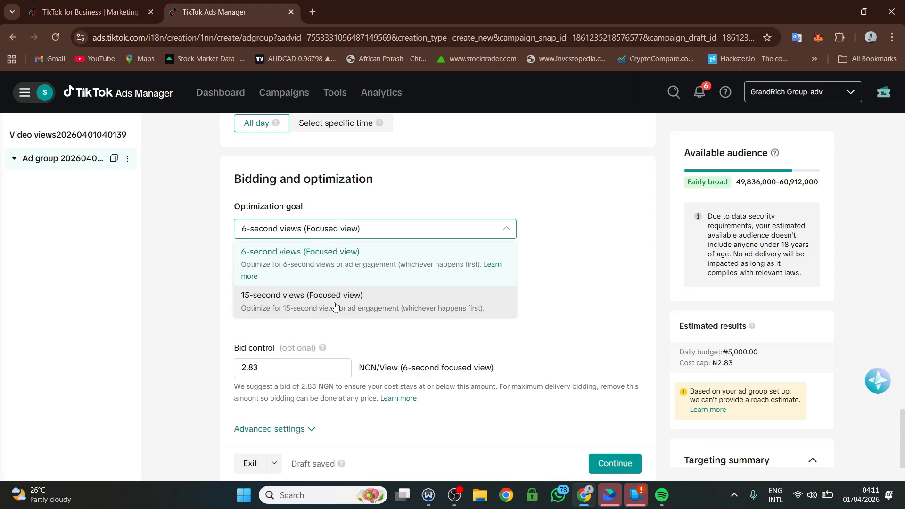
pyautogui.click(336, 302)
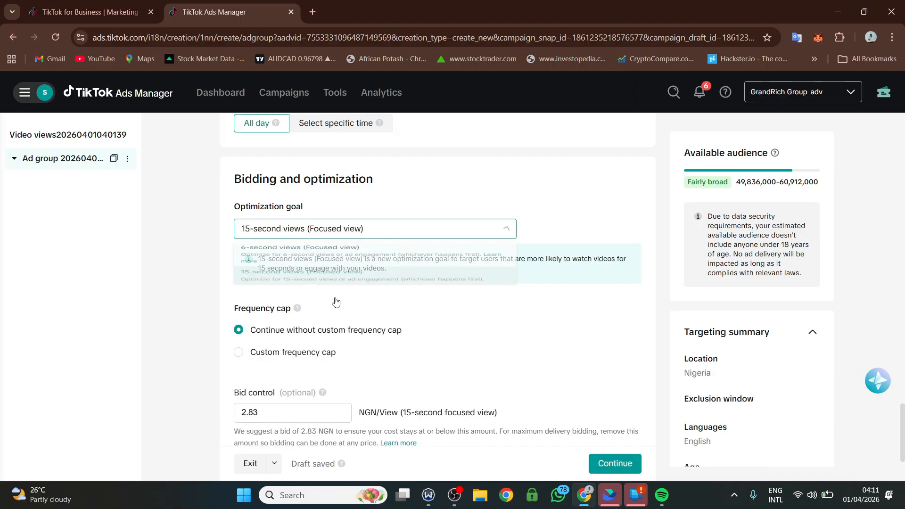
# Step: Apply a custom frequency cap of 1 impression per 1 day
pyautogui.scroll(-3, 339, 287)
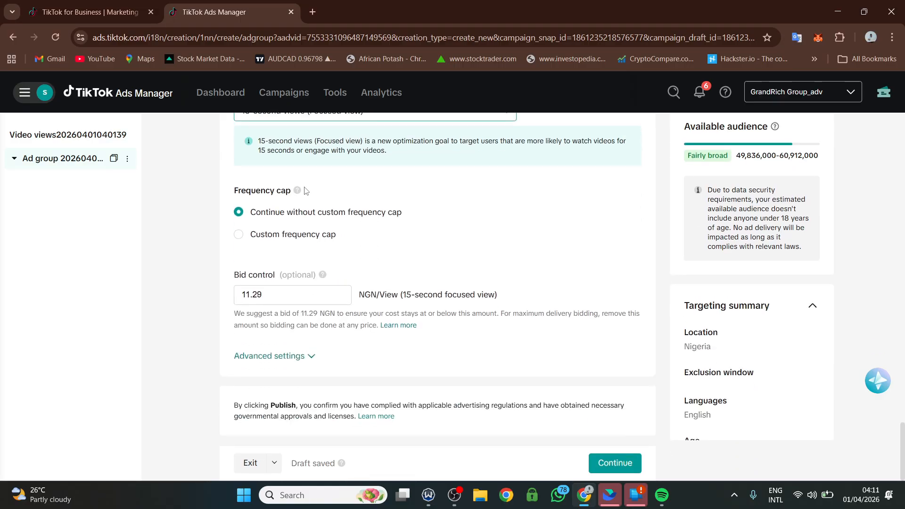
pyautogui.moveTo(298, 190)
pyautogui.click(239, 238)
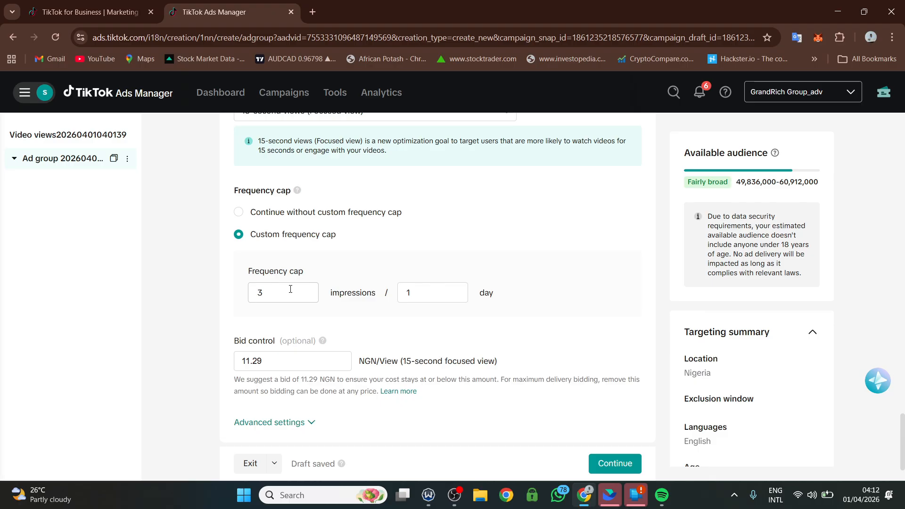
pyautogui.doubleClick(282, 290)
pyautogui.write('1')
# Step: Clear the optional bid control amount so the ad group uses maximum delivery bidding
pyautogui.scroll(-2, 301, 302)
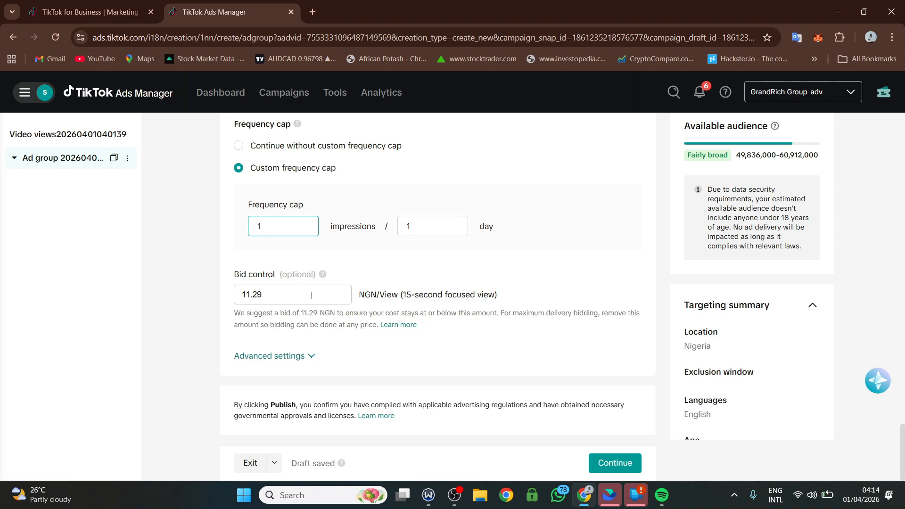
pyautogui.moveTo(312, 295); pyautogui.dragTo(223, 298)
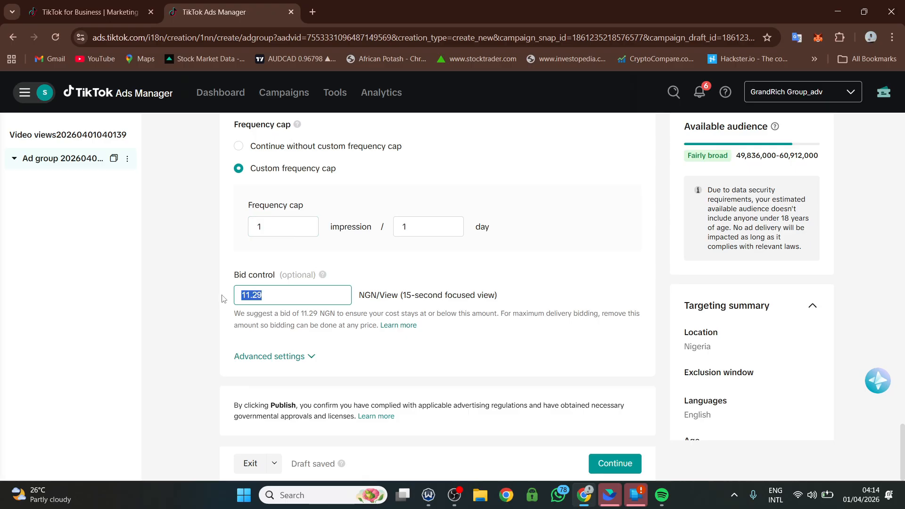
pyautogui.press('BackSpace')
pyautogui.moveTo(316, 270)
# Step: Continue from the ad group settings to the ad setup and start adding videos as the ad creative
pyautogui.scroll(7, 382, 292)
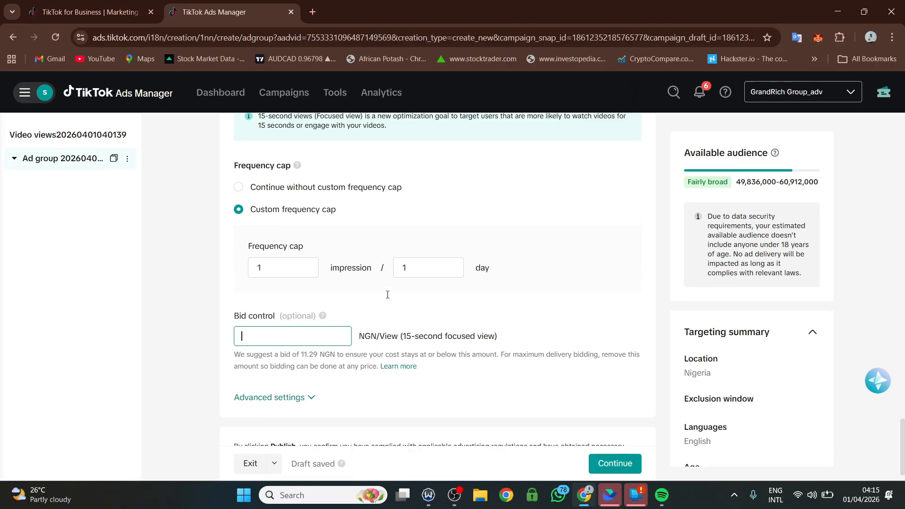
pyautogui.scroll(20, 380, 291)
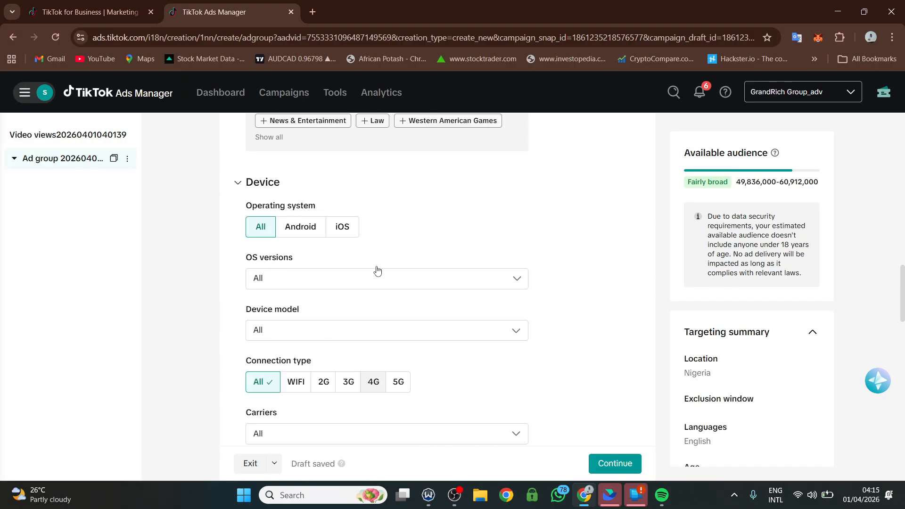
pyautogui.scroll(-20, 377, 251)
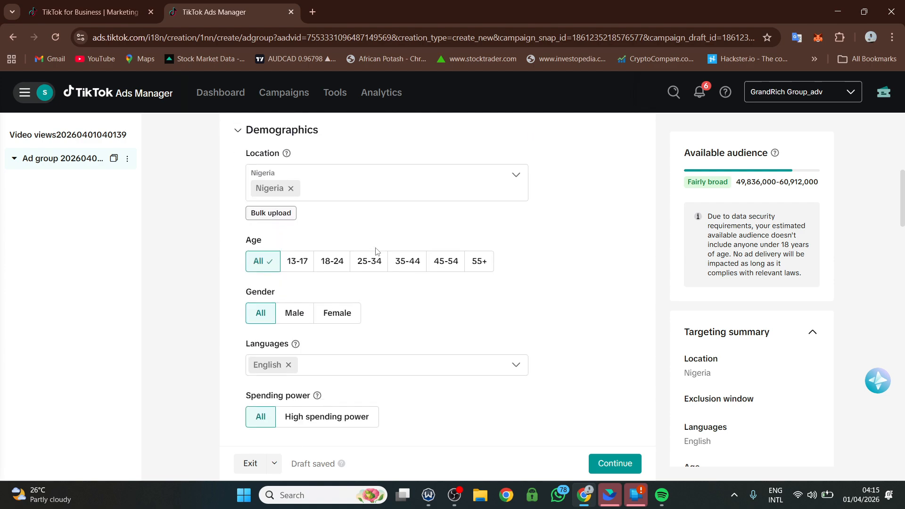
pyautogui.scroll(-5, 377, 255)
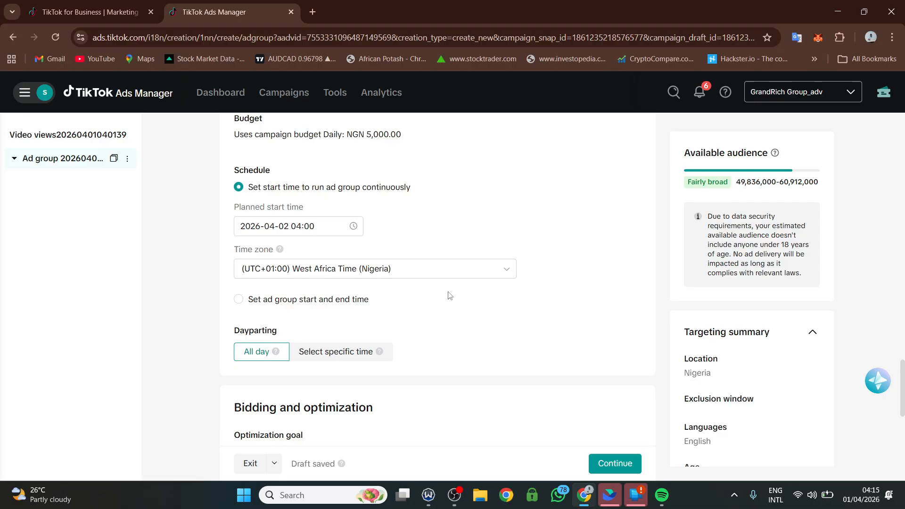
pyautogui.click(619, 465)
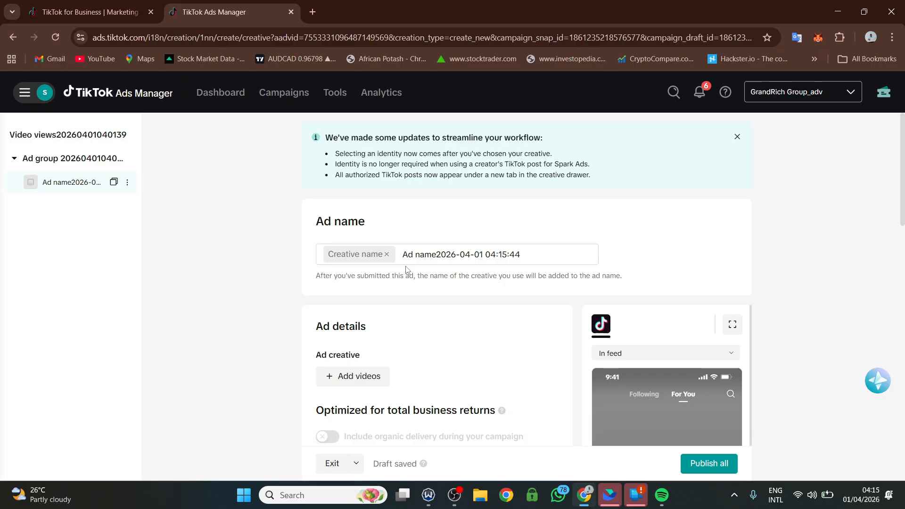
pyautogui.scroll(-3, 407, 269)
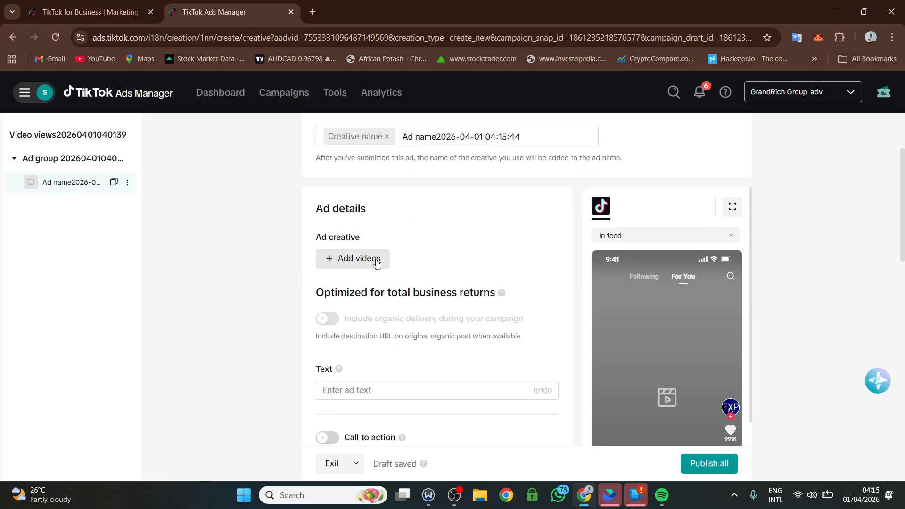
pyautogui.click(341, 262)
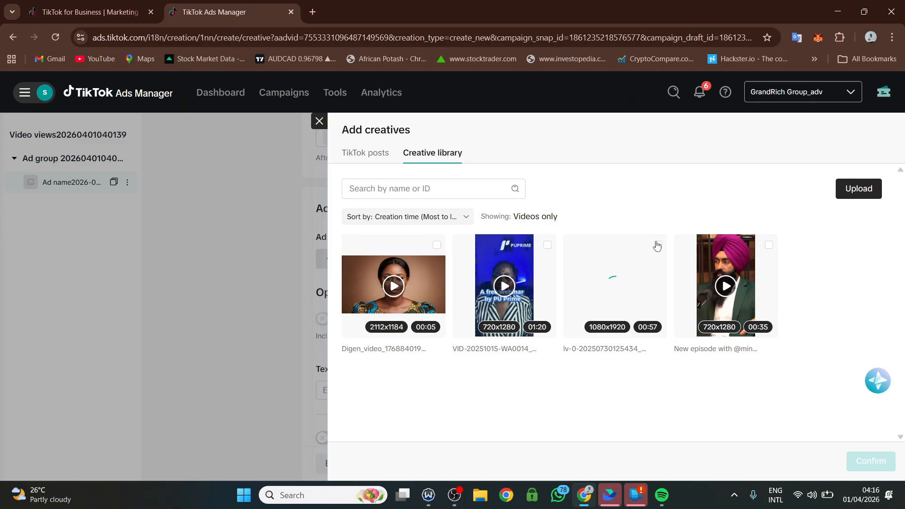
pyautogui.click(855, 190)
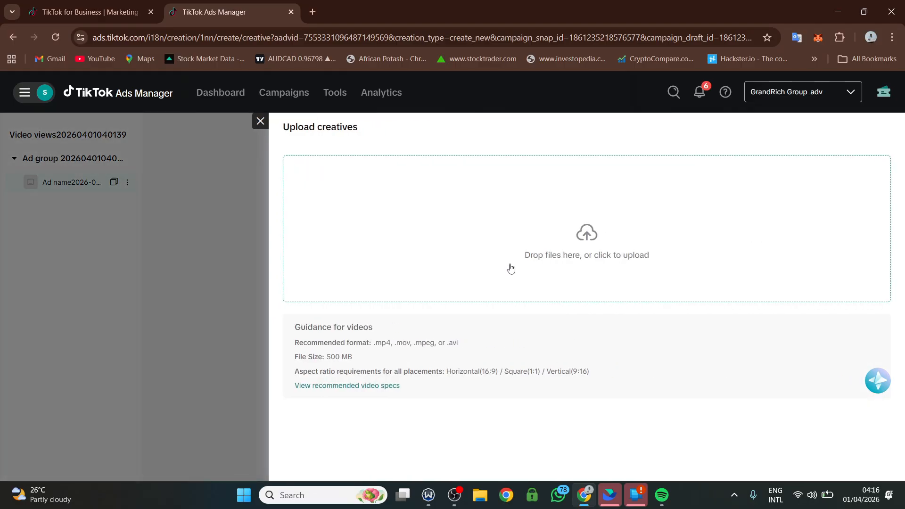
pyautogui.click(601, 257)
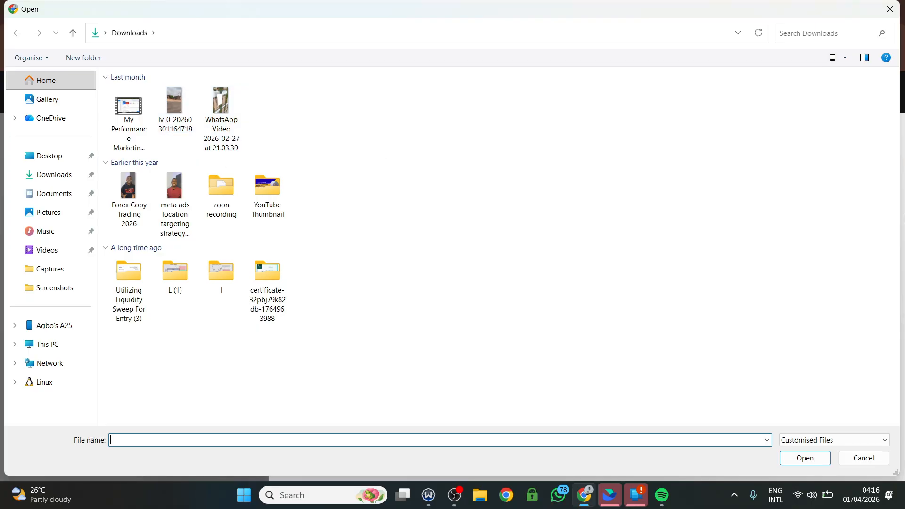
pyautogui.click(864, 458)
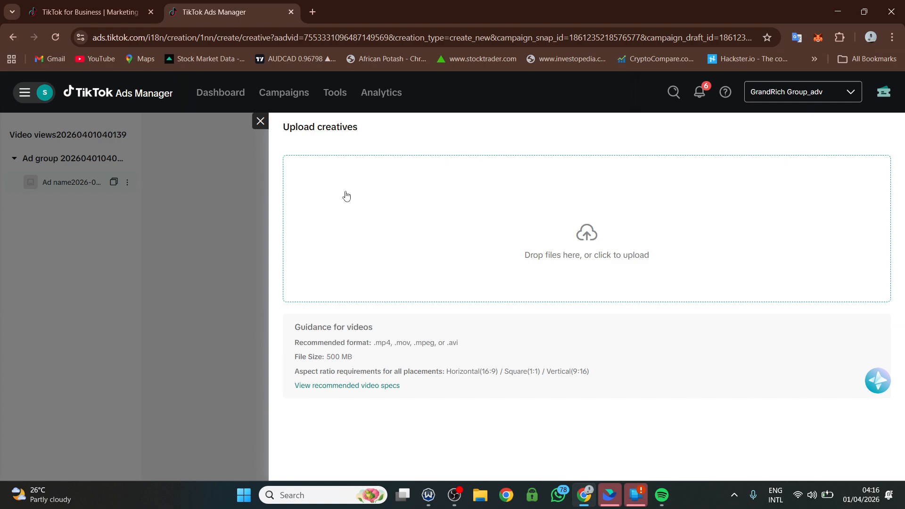
pyautogui.click(259, 121)
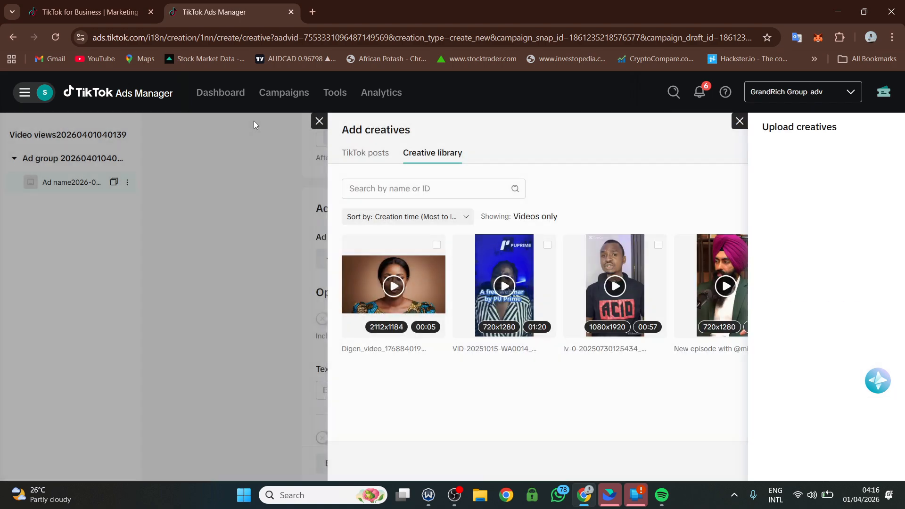
# Step: Switch the creative selection to TikTok posts and check which TikTok accounts the account filter includes
pyautogui.click(360, 154)
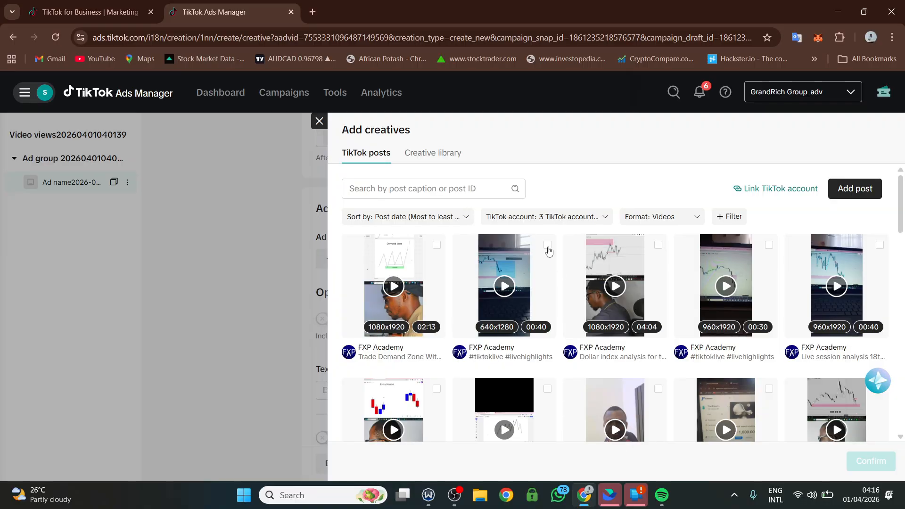
pyautogui.scroll(-3, 632, 302)
pyautogui.scroll(3, 632, 302)
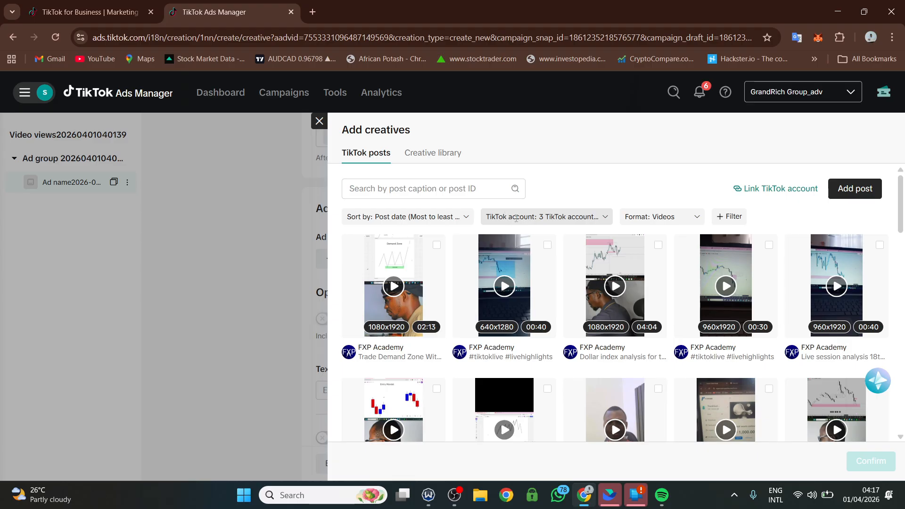
pyautogui.click(573, 217)
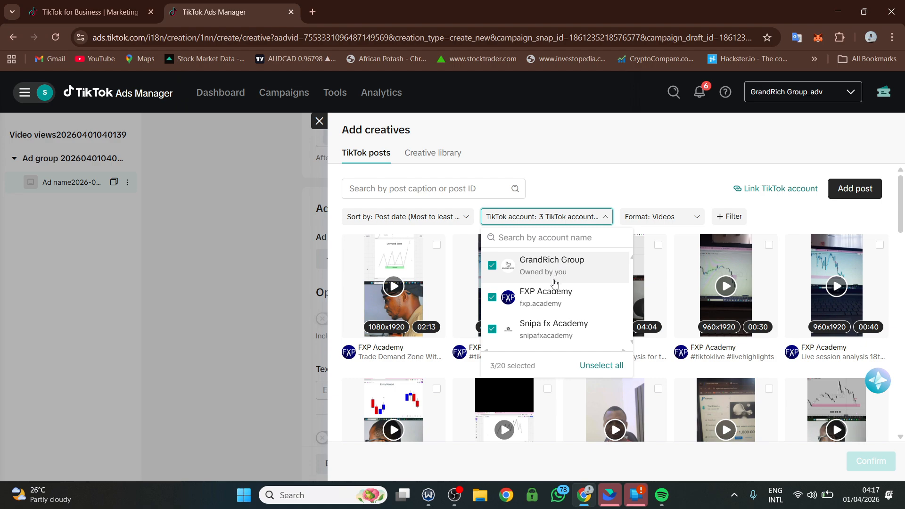
pyautogui.scroll(-3, 554, 283)
pyautogui.scroll(1, 555, 282)
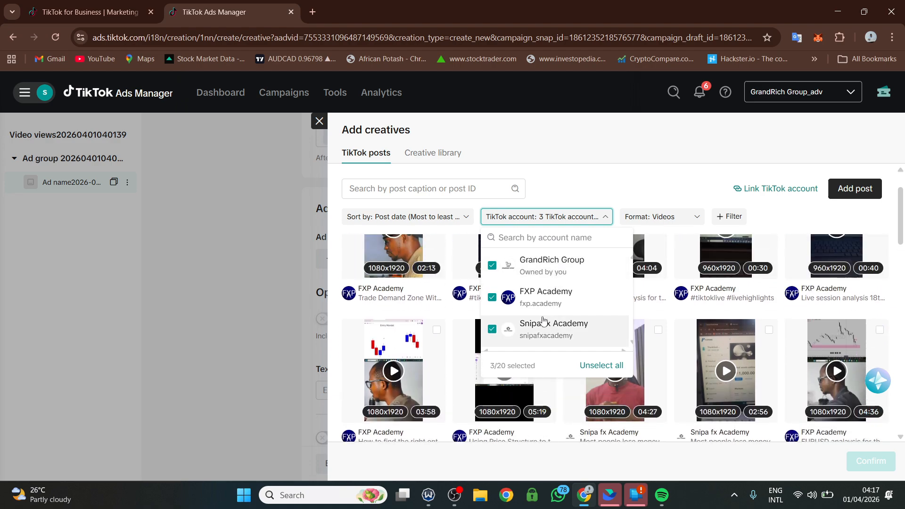
pyautogui.click(571, 183)
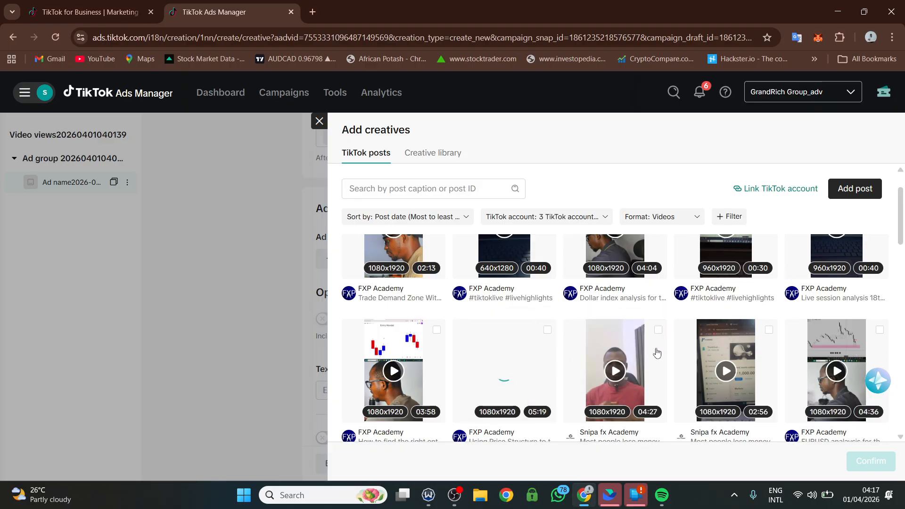
# Step: Select the 4:27 Snipa fx Academy video post starting "Most people lose money" and confirm it as the ad creative
pyautogui.click(658, 330)
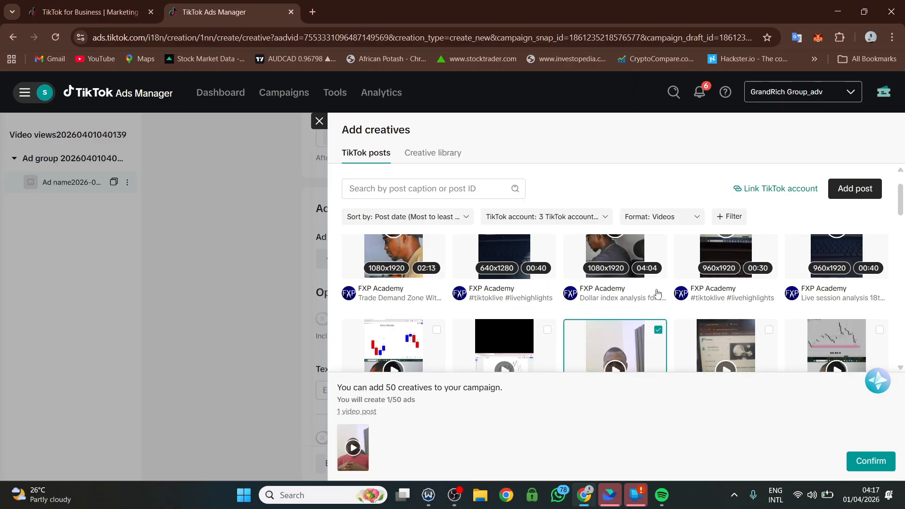
pyautogui.scroll(-3, 689, 295)
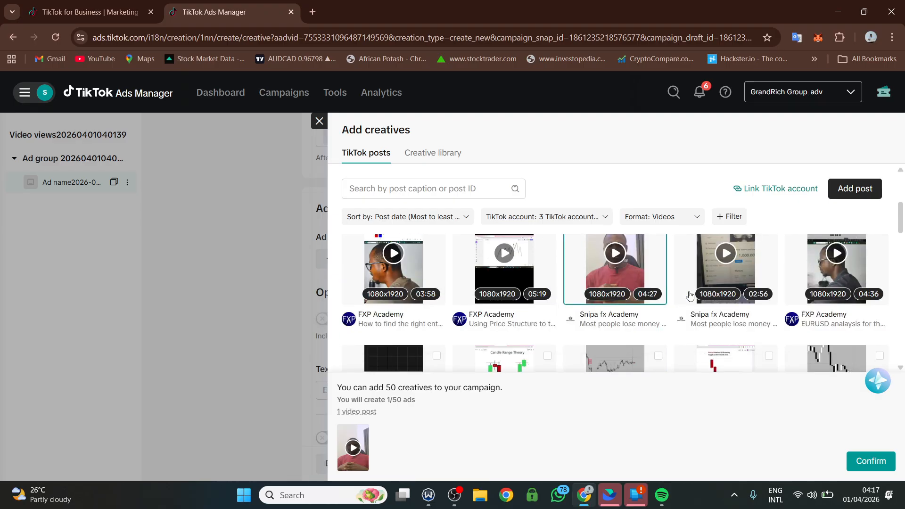
pyautogui.scroll(-2, 575, 259)
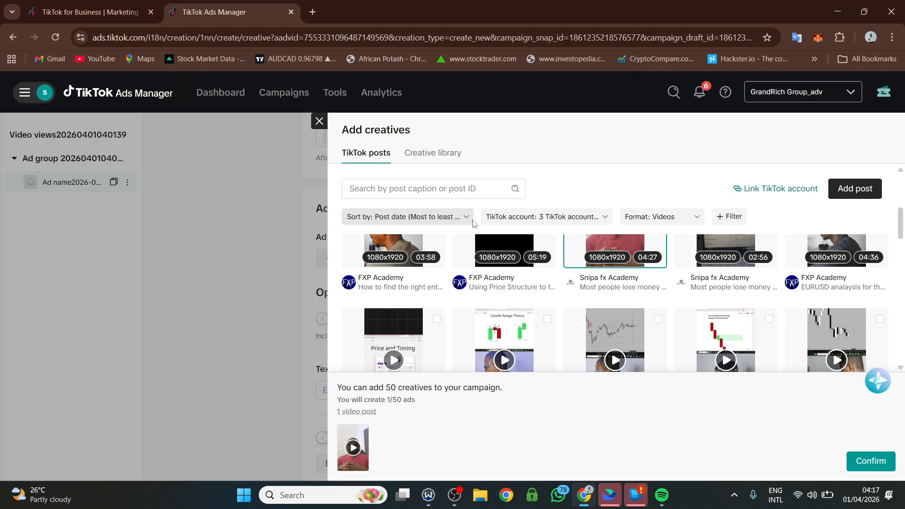
pyautogui.click(313, 11)
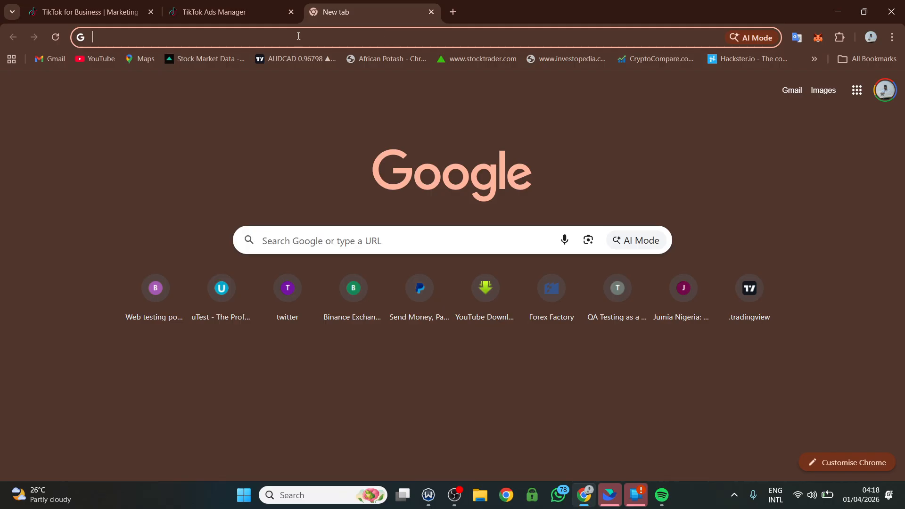
pyautogui.click(188, 9)
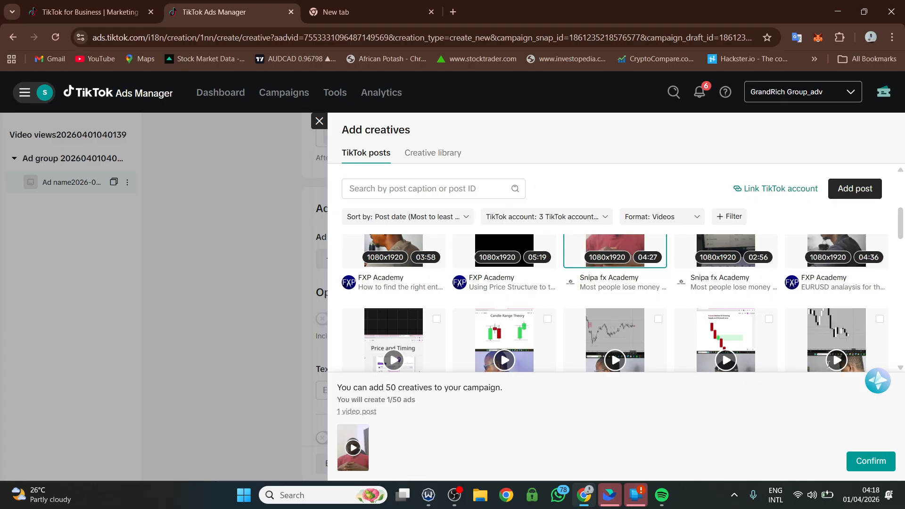
pyautogui.click(869, 461)
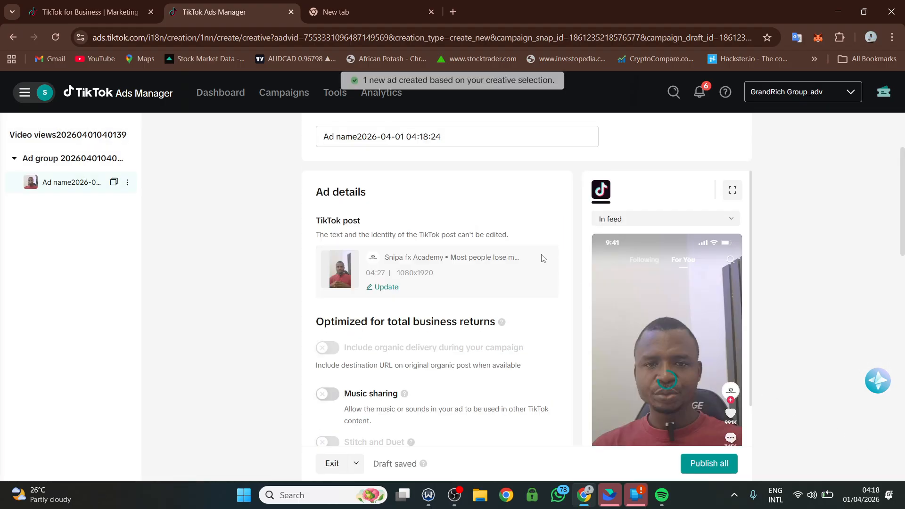
# Step: Play the in-feed preview of the ad created from the selected TikTok post
pyautogui.scroll(-3, 581, 278)
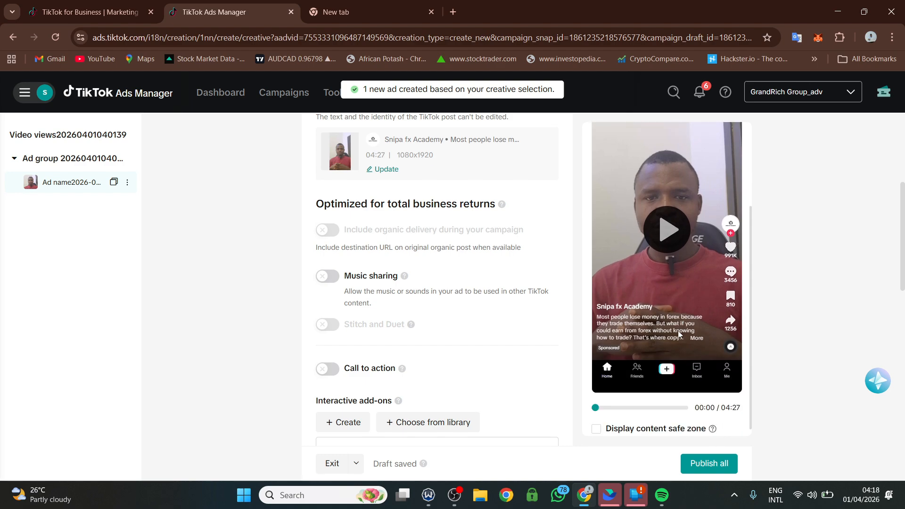
pyautogui.scroll(3, 677, 330)
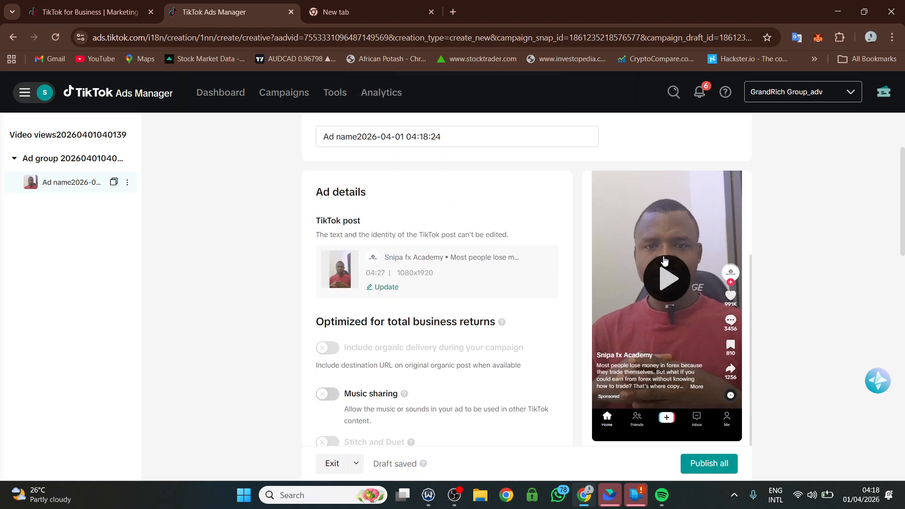
pyautogui.click(665, 260)
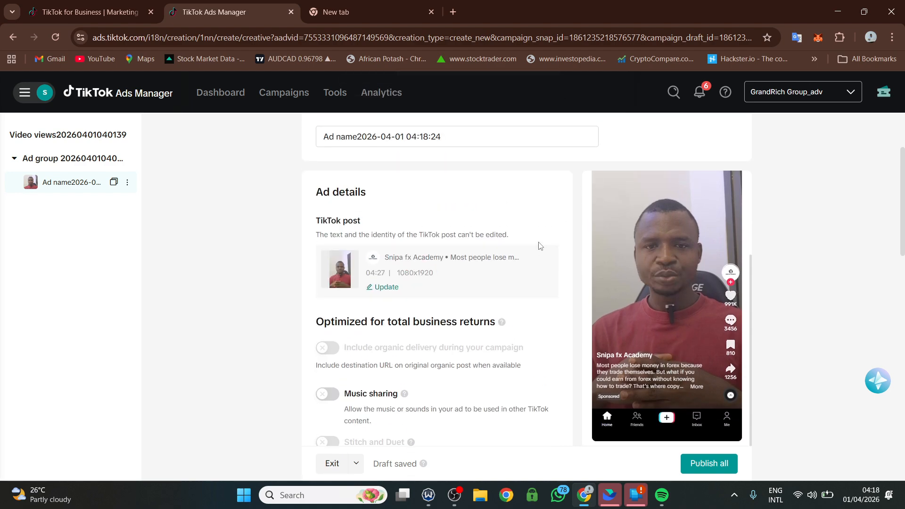
# Step: Enable the ad's call to action and set it to Standard with the text "Apply now"
pyautogui.scroll(-1, 643, 396)
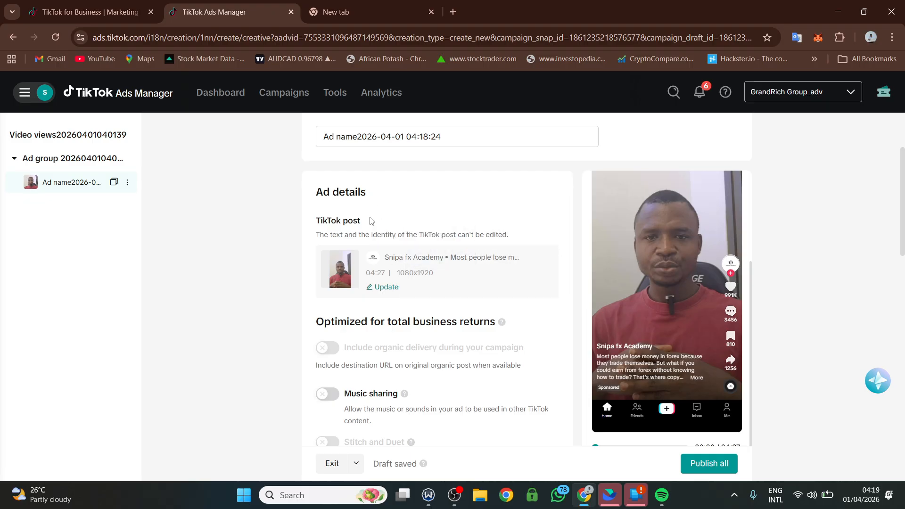
pyautogui.scroll(-1, 372, 224)
pyautogui.scroll(-3, 372, 229)
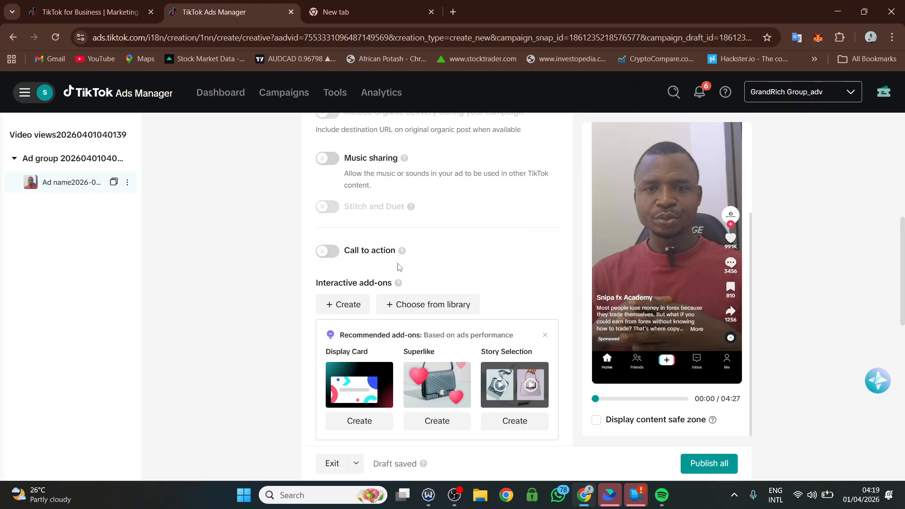
pyautogui.click(332, 252)
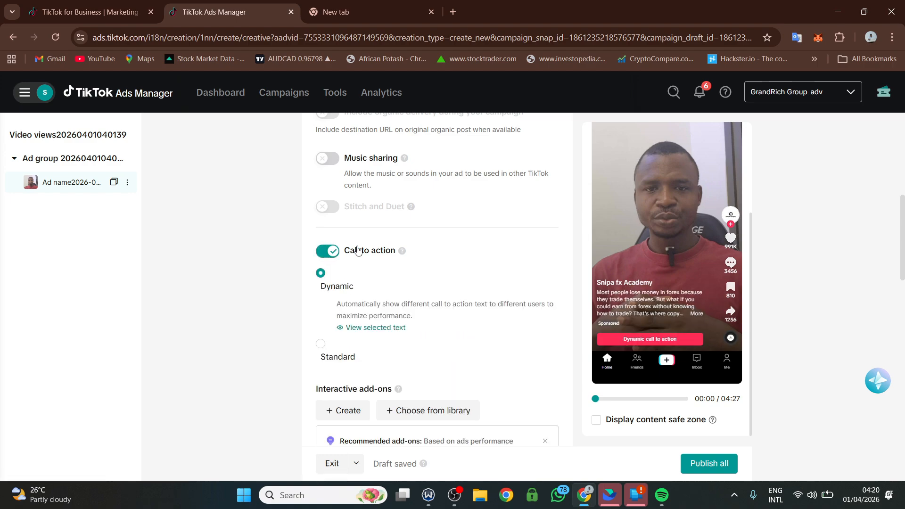
pyautogui.scroll(-1, 359, 252)
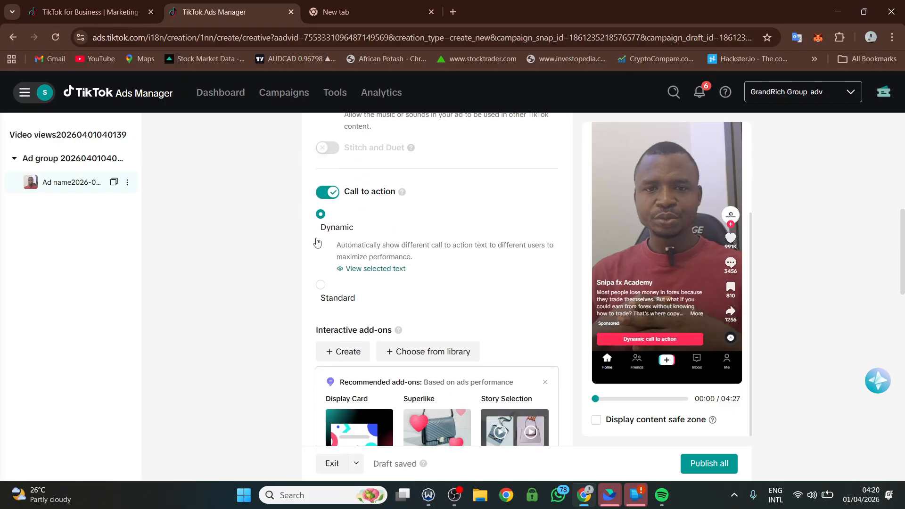
pyautogui.click(322, 286)
pyautogui.click(409, 286)
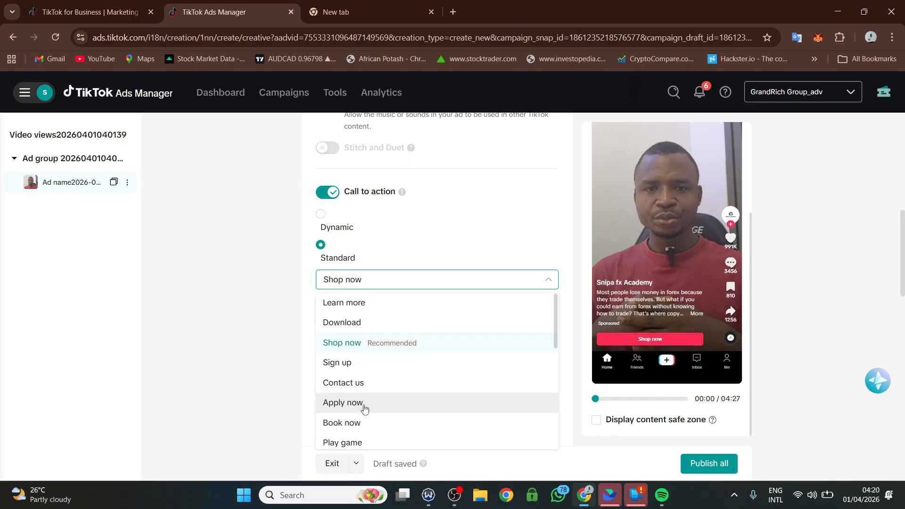
pyautogui.click(365, 408)
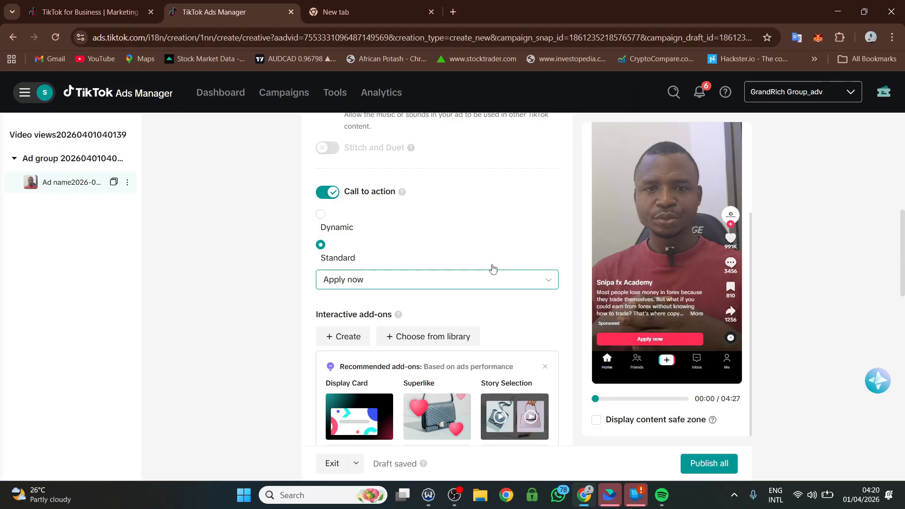
pyautogui.scroll(-5, 490, 268)
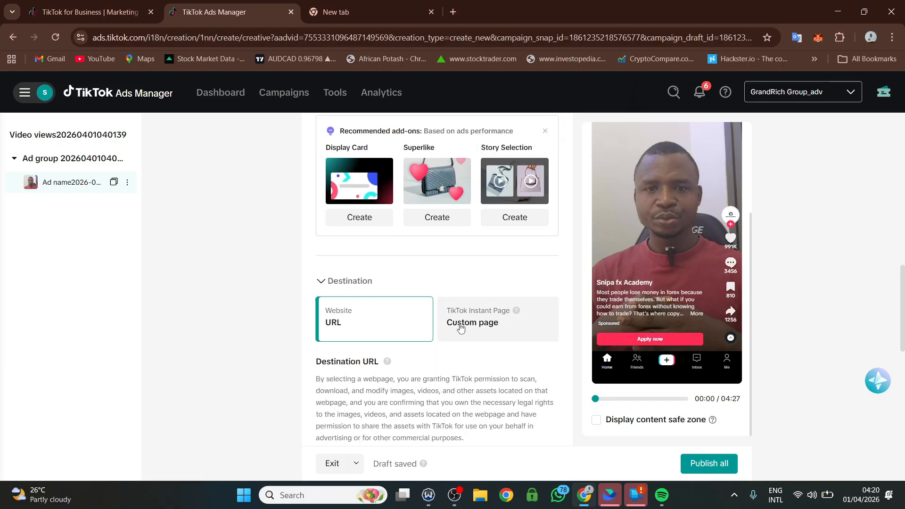
pyautogui.scroll(-4, 460, 328)
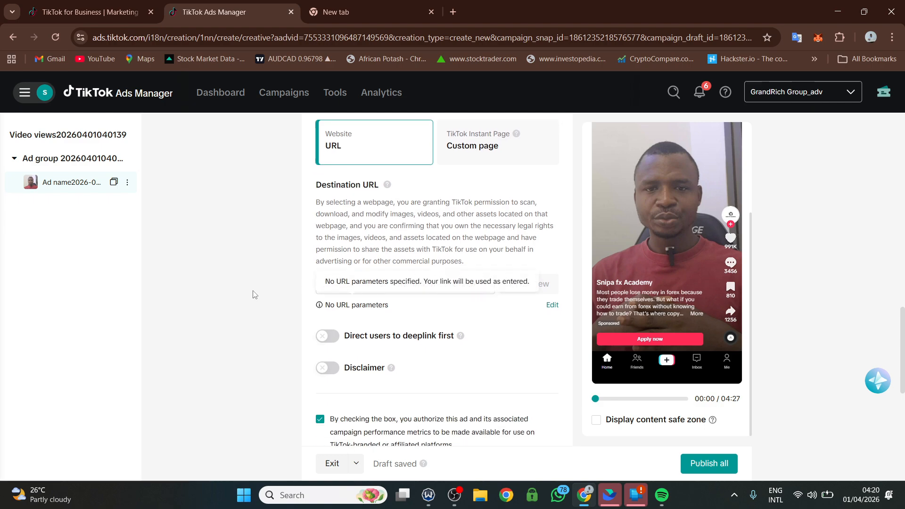
pyautogui.click(389, 285)
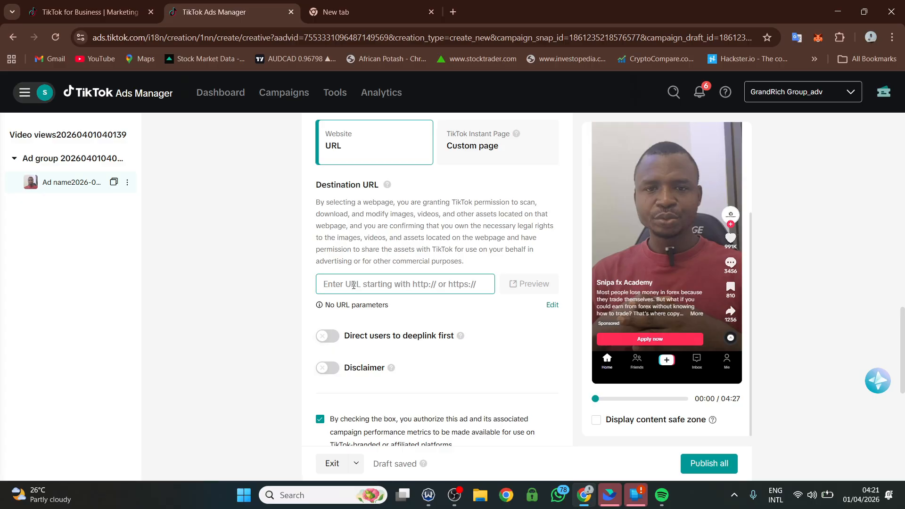
pyautogui.scroll(-2, 344, 282)
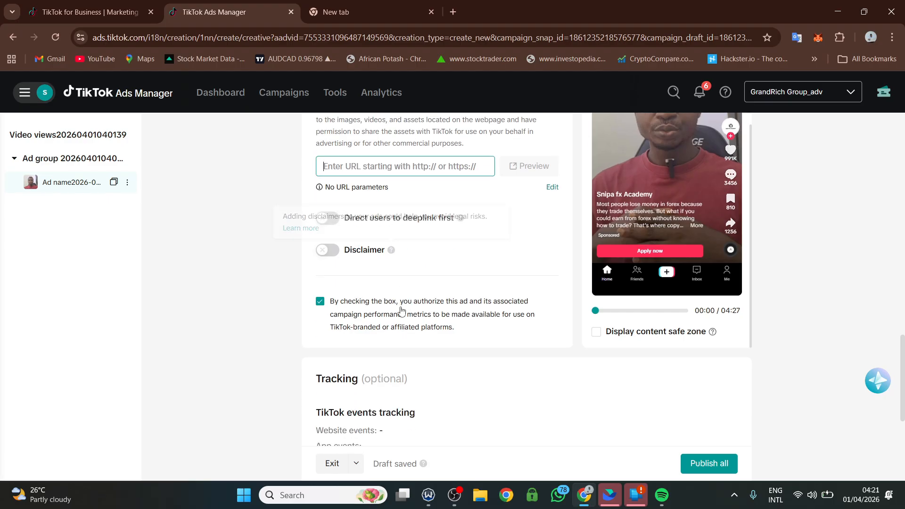
pyautogui.scroll(-3, 368, 307)
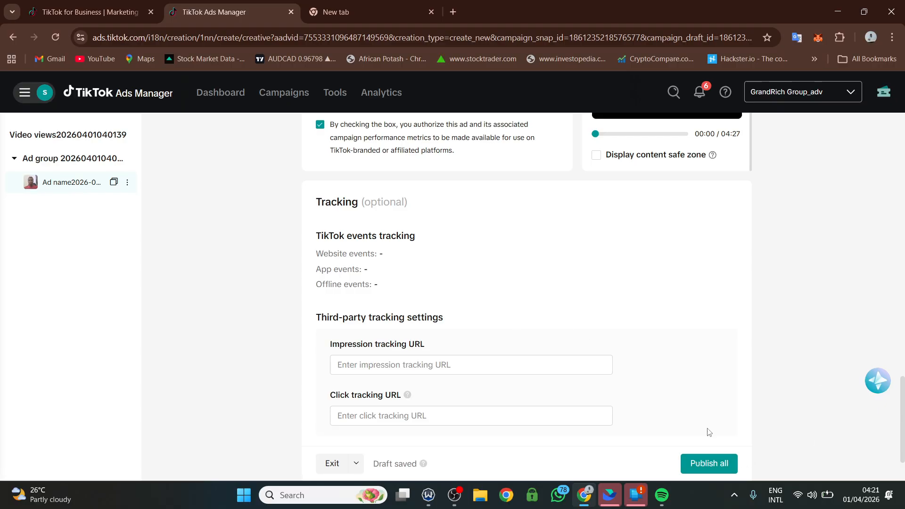
pyautogui.scroll(5, 708, 429)
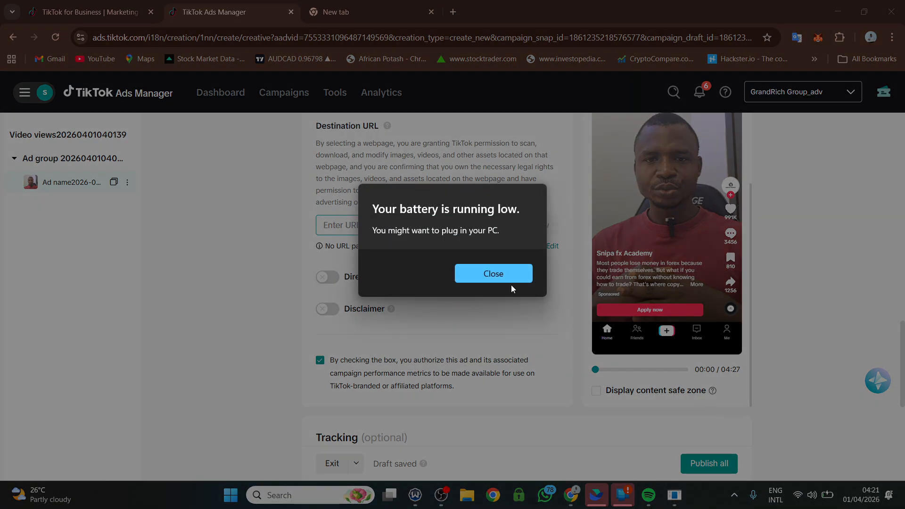
pyautogui.click(491, 273)
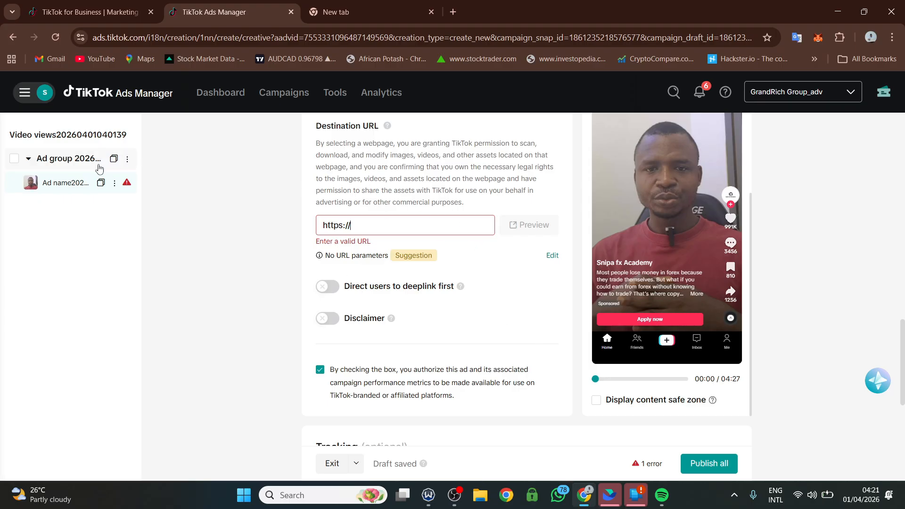
# Step: Return to the ad group settings and review its targeting, budget and schedule
pyautogui.click(83, 160)
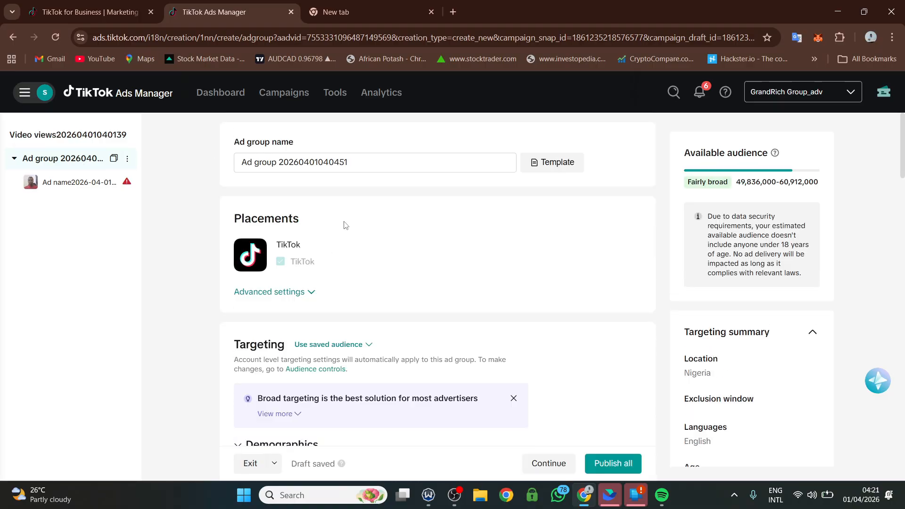
pyautogui.scroll(-8, 354, 278)
pyautogui.scroll(-10, 355, 281)
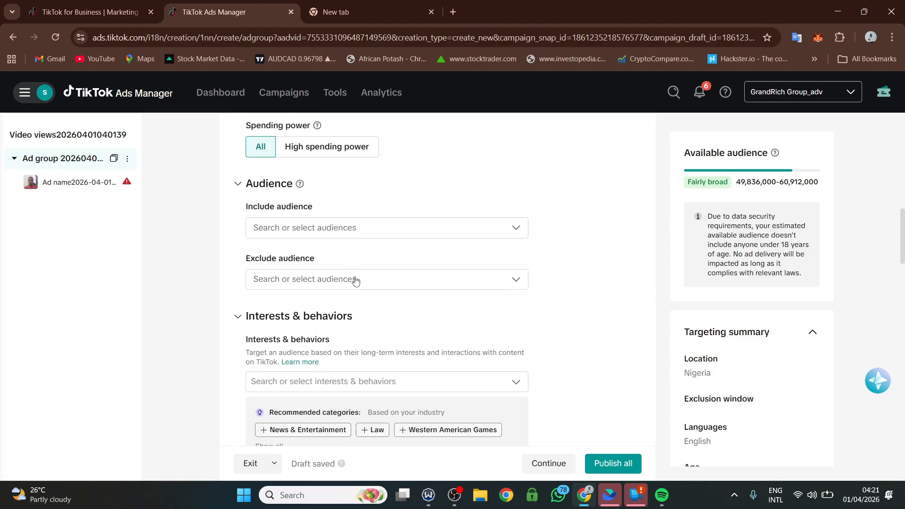
pyautogui.scroll(-8, 357, 282)
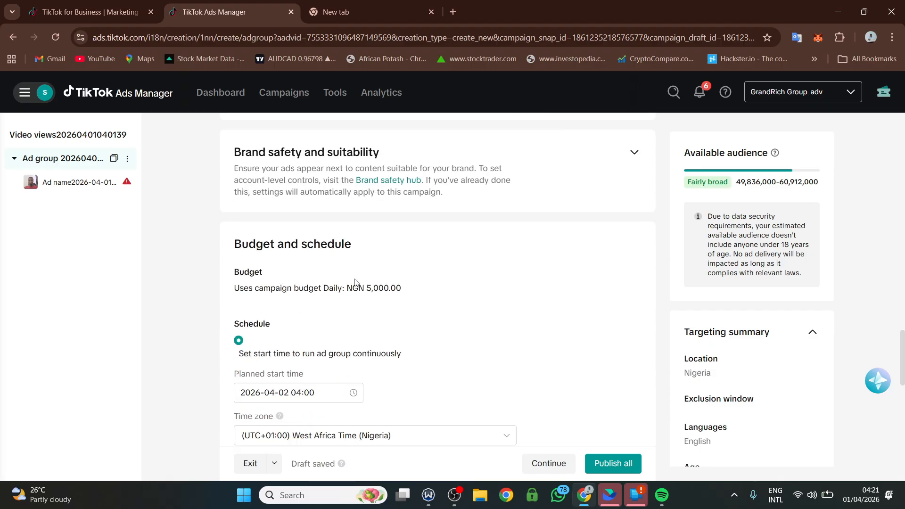